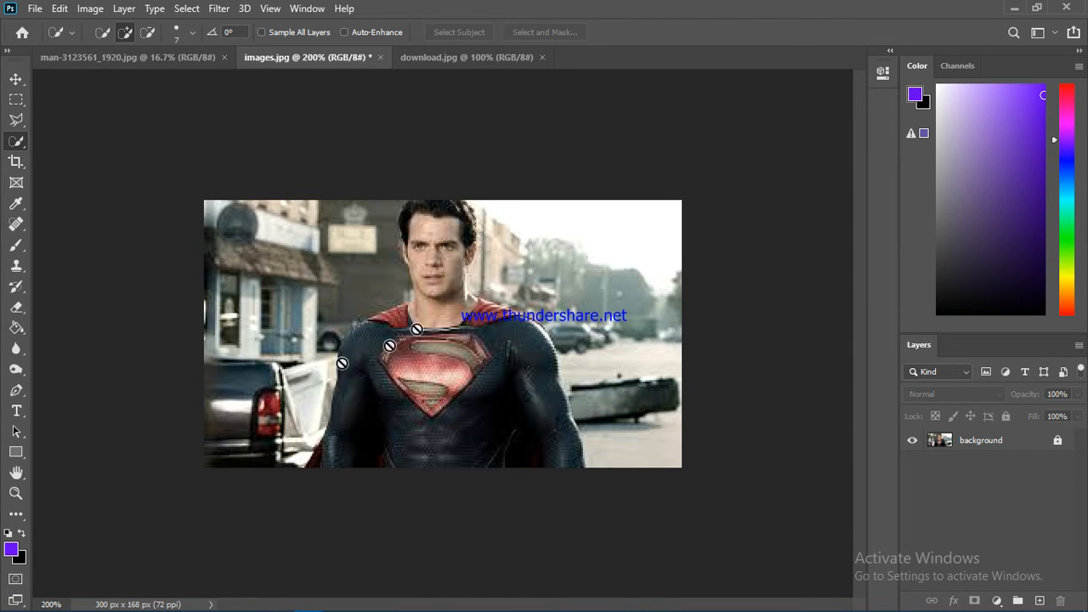
# Step: Select the background layer in images.jpg and unlock it for editing
pyautogui.click(467, 57)
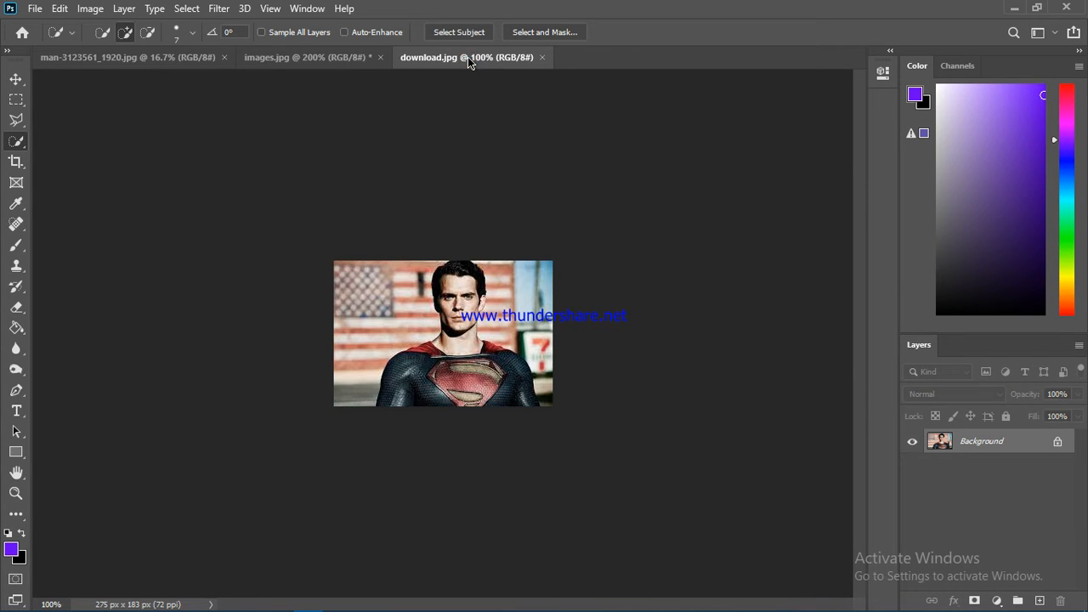
pyautogui.click(330, 57)
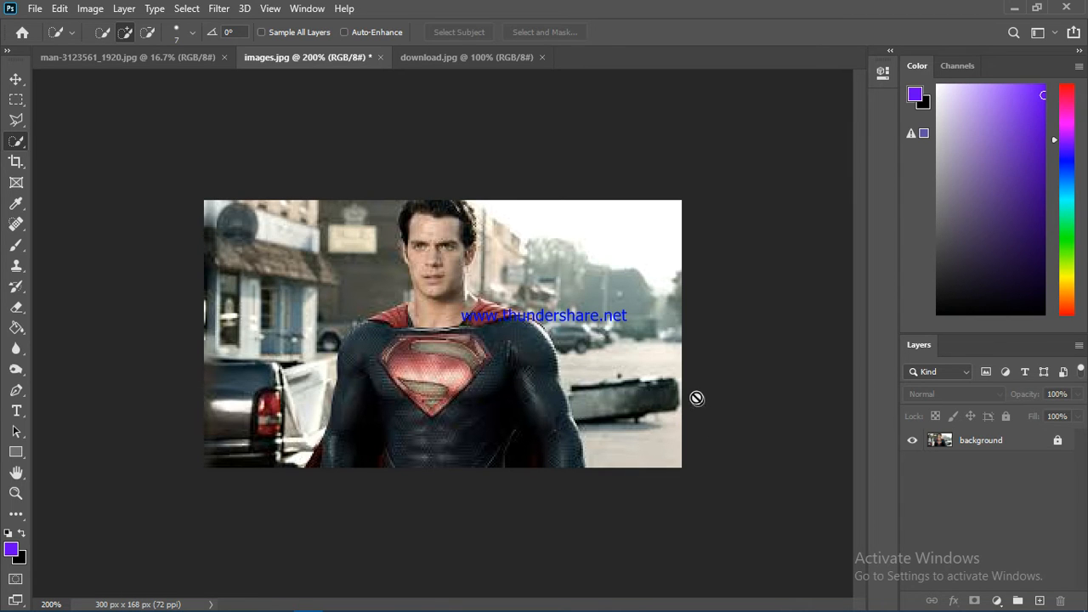
pyautogui.click(219, 9)
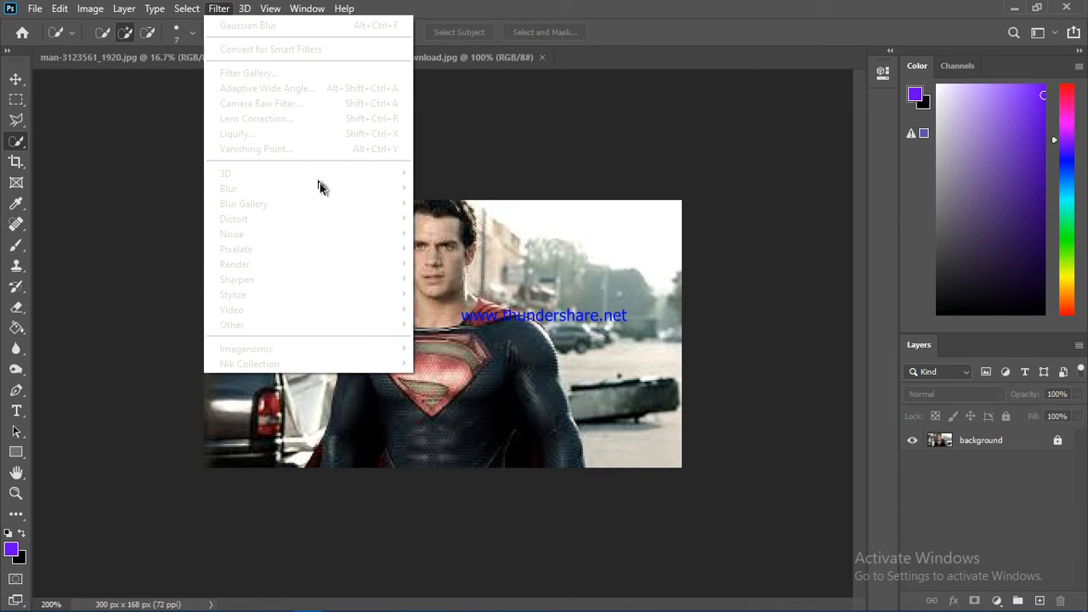
pyautogui.click(956, 441)
pyautogui.click(967, 441)
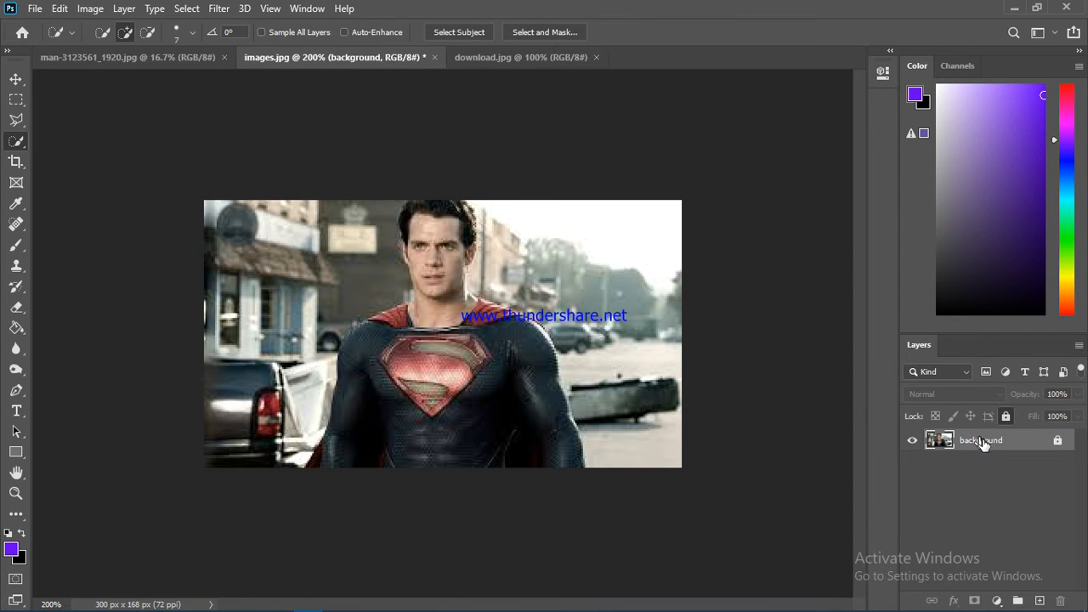
pyautogui.click(1055, 444)
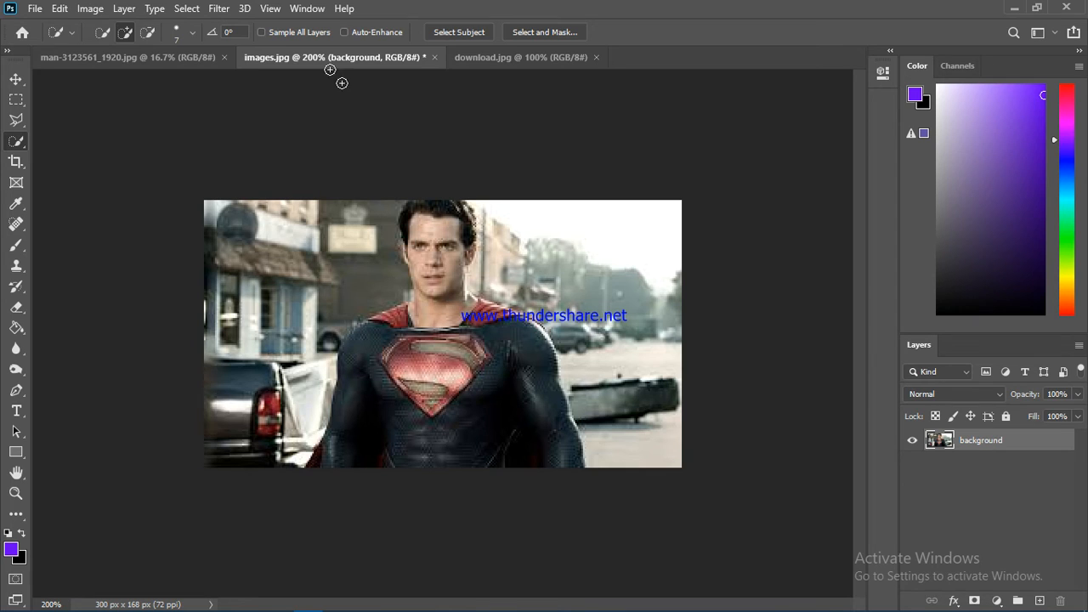
pyautogui.click(221, 11)
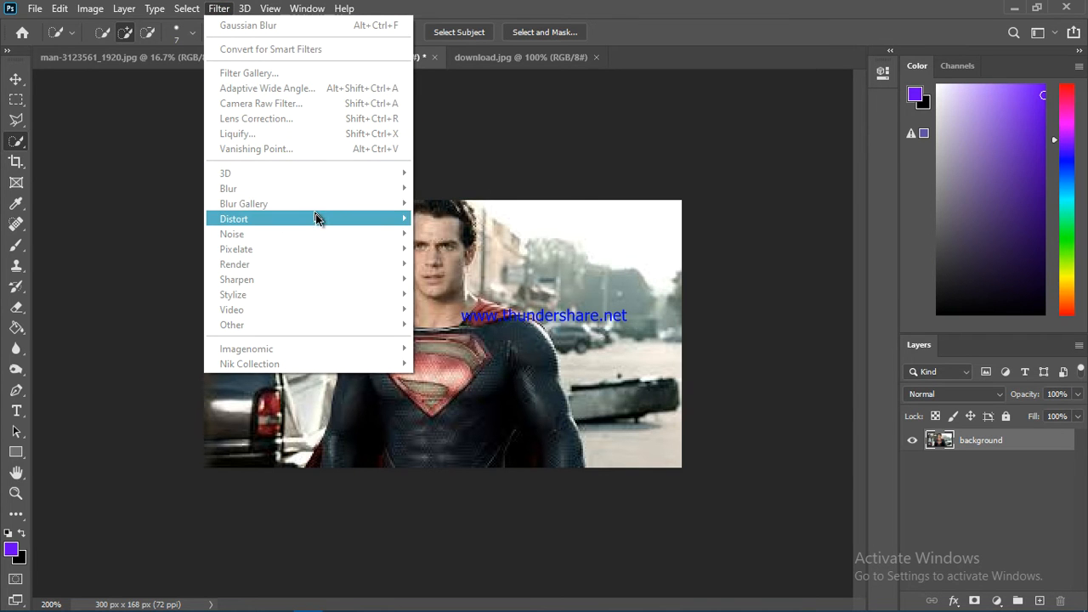
pyautogui.moveTo(323, 222)
pyautogui.moveTo(342, 187)
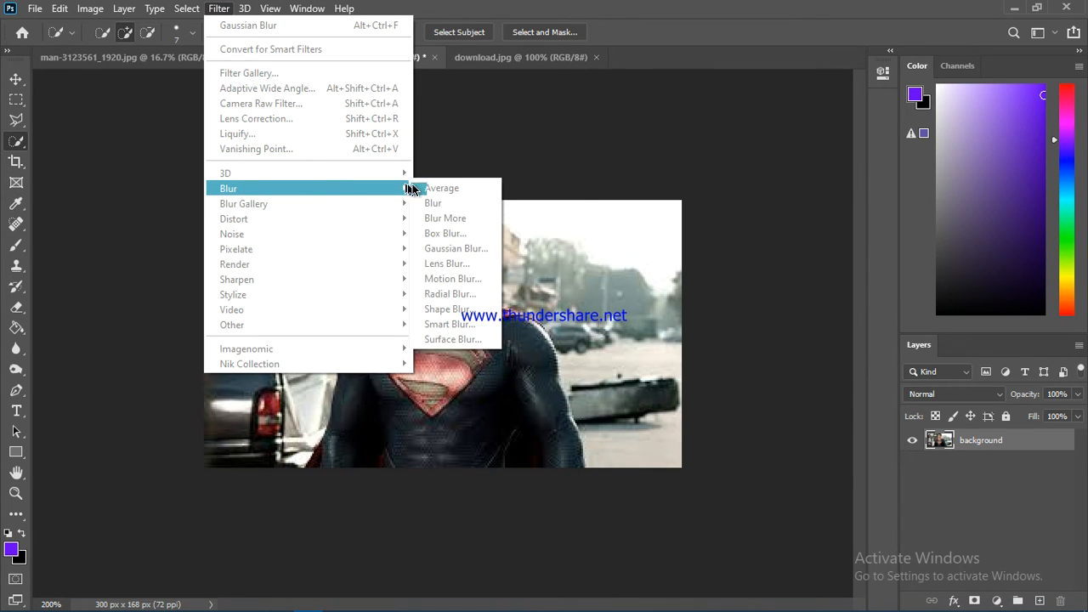
pyautogui.click(448, 249)
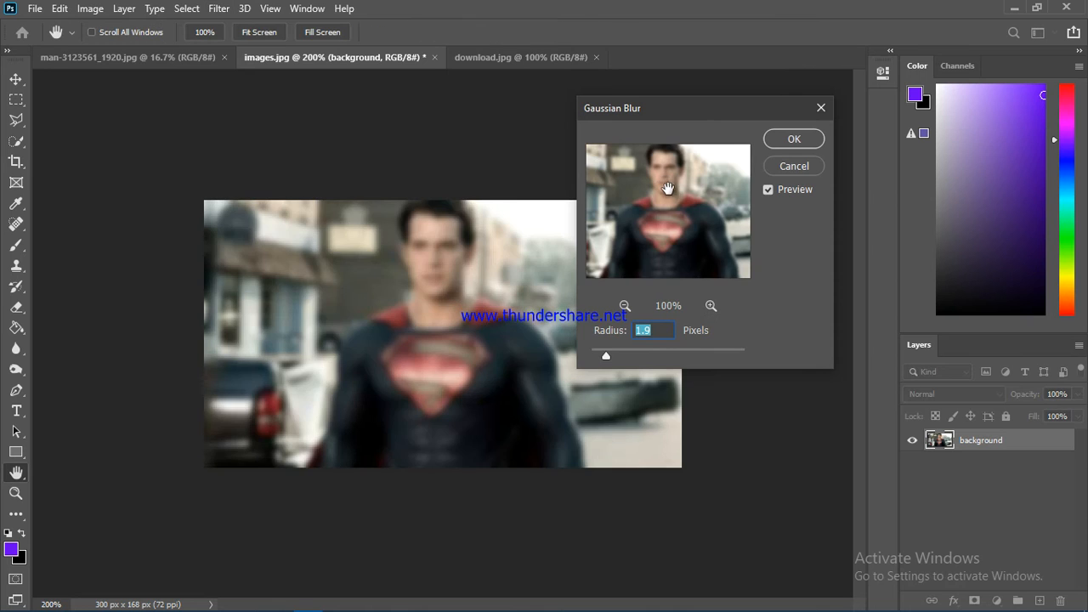
pyautogui.moveTo(606, 363)
pyautogui.mouseDown()
pyautogui.moveTo(663, 354)
pyautogui.moveTo(612, 355)
pyautogui.mouseUp()
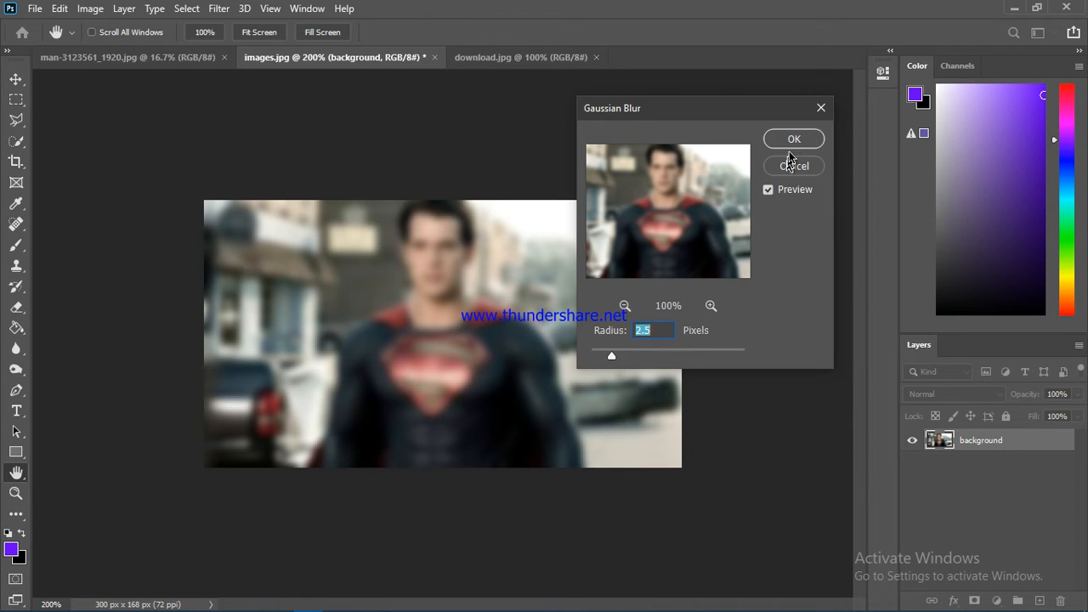
pyautogui.click(820, 108)
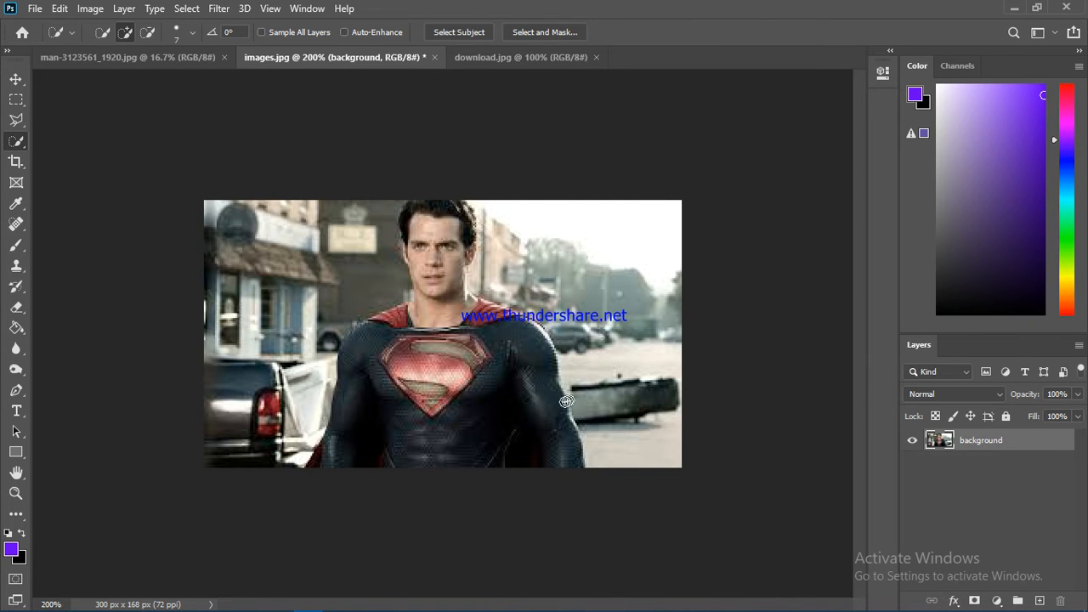
# Step: Duplicate the background layer within images.jpg and name the copy "subject"
pyautogui.rightClick(976, 445)
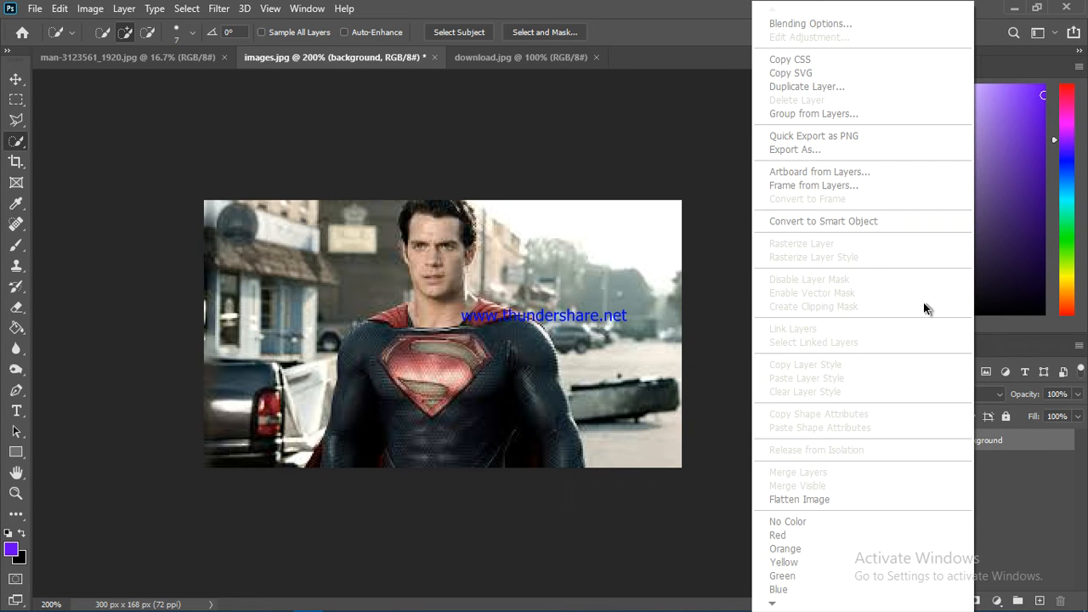
pyautogui.click(838, 87)
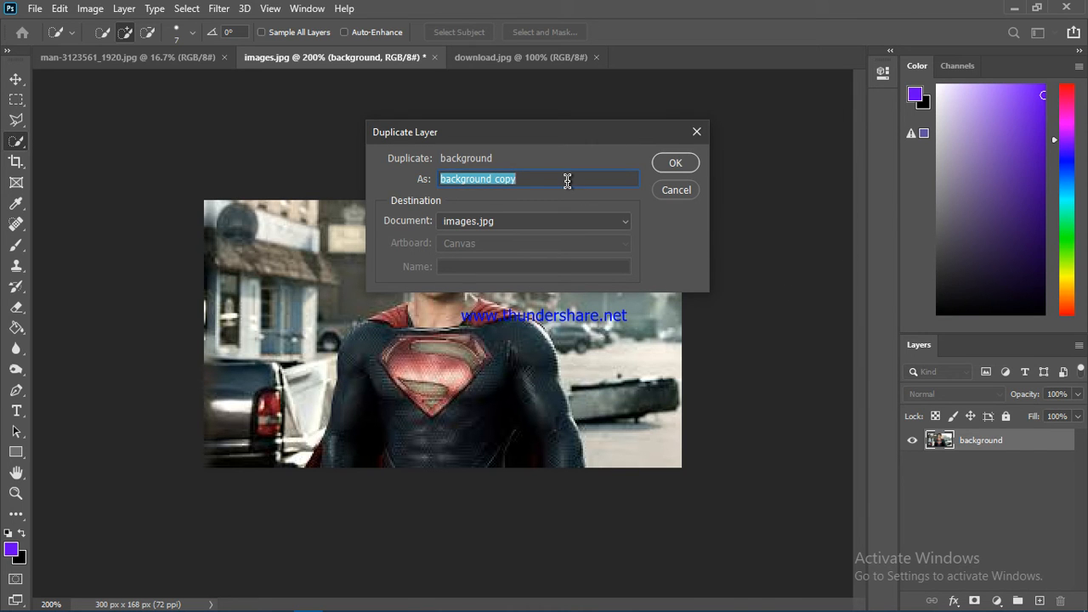
pyautogui.write('subject')
pyautogui.click(675, 162)
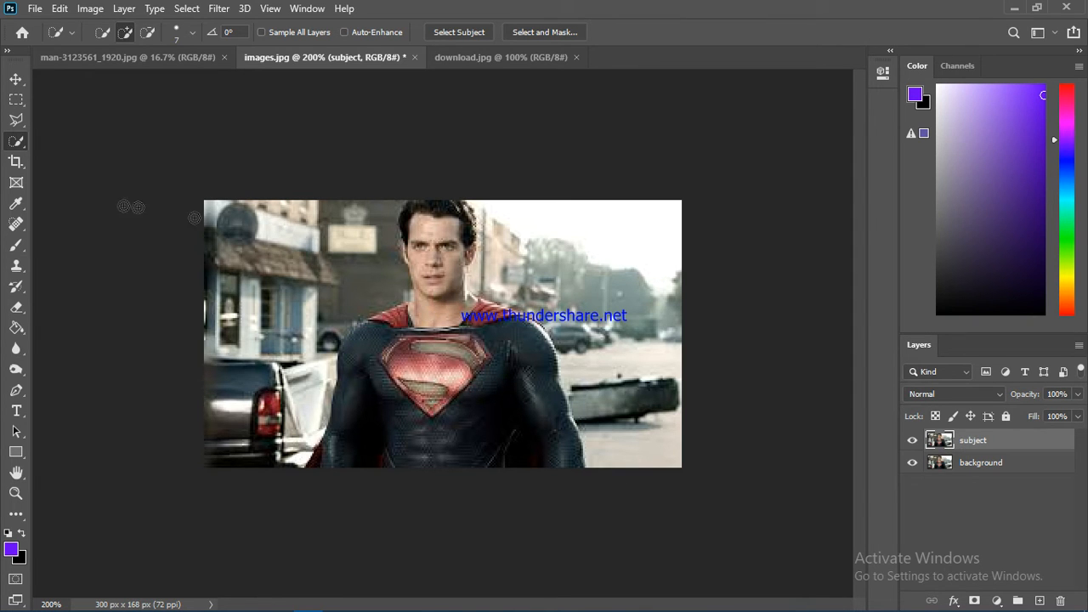
# Step: Select the man in the Superman suit with the Quick Selection tool, excluding the street and buildings beside him
pyautogui.rightClick(24, 149)
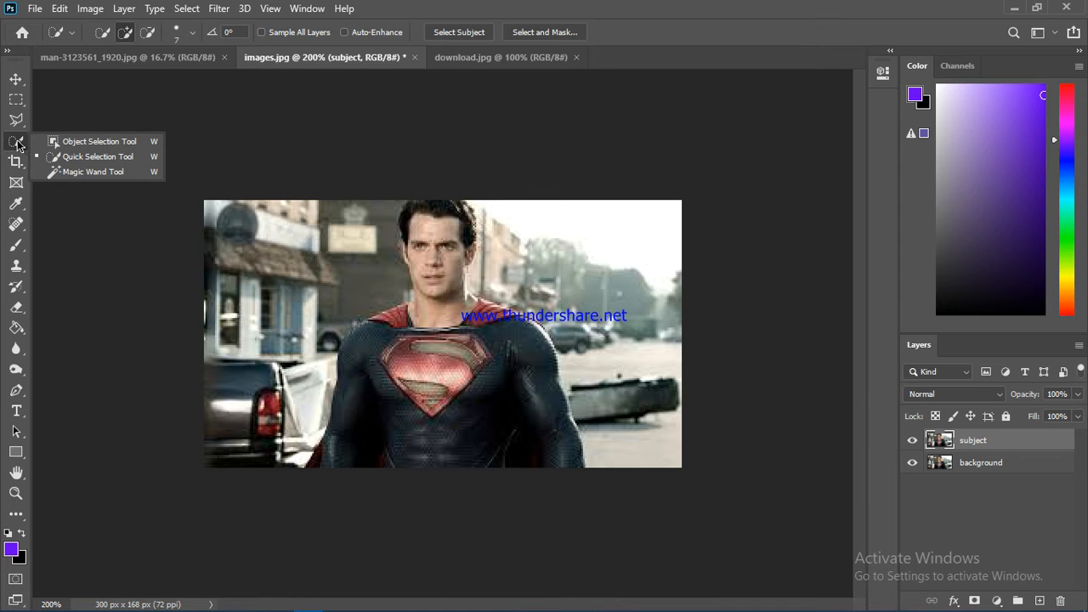
pyautogui.click(81, 157)
pyautogui.moveTo(434, 217)
pyautogui.mouseDown()
pyautogui.moveTo(418, 331)
pyautogui.moveTo(446, 458)
pyautogui.moveTo(470, 473)
pyautogui.moveTo(376, 466)
pyautogui.mouseUp()
pyautogui.moveTo(388, 326); pyautogui.dragTo(409, 310)
pyautogui.click(405, 255)
pyautogui.moveTo(405, 255); pyautogui.dragTo(412, 257)
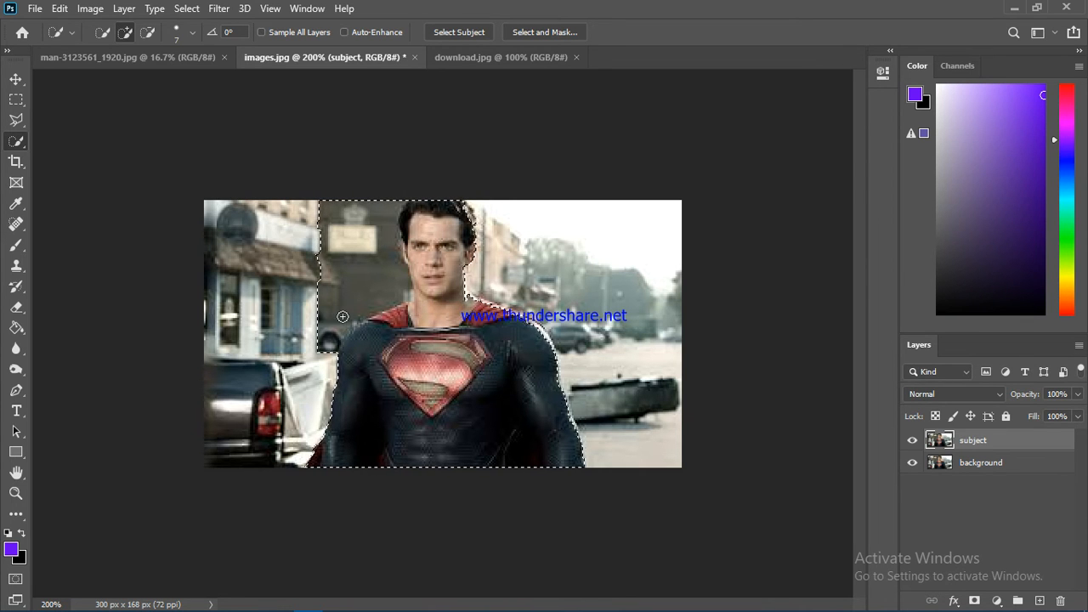
pyautogui.keyDown('alt'); pyautogui.click(306, 359); pyautogui.keyUp('alt')
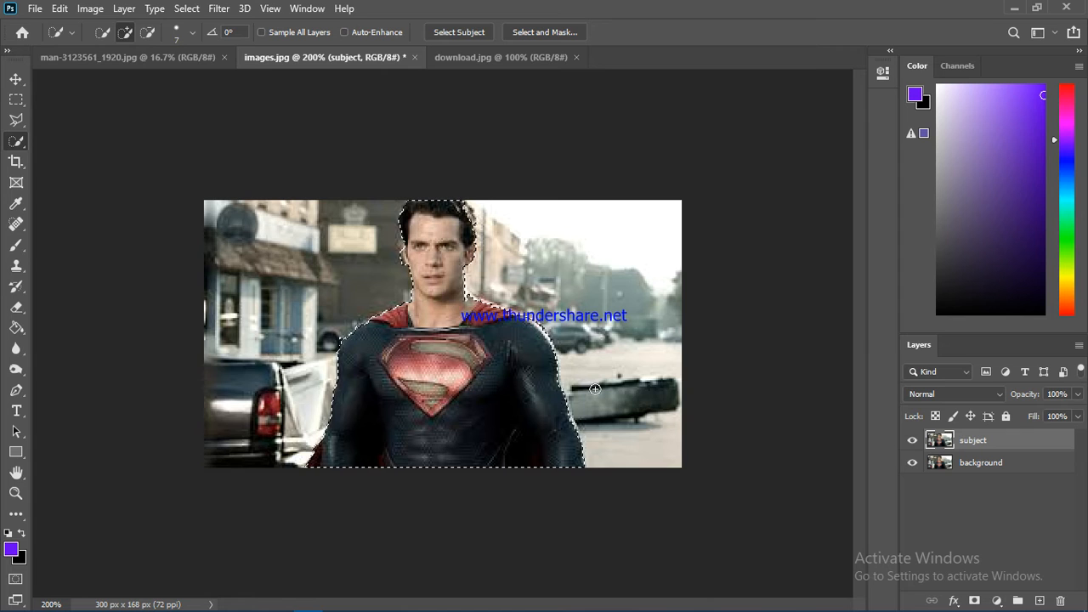
# Step: Refine the man's selection in Select and Mask using Select Subject, a 5 px radius with Smart Radius, and Smooth 9
pyautogui.click(538, 35)
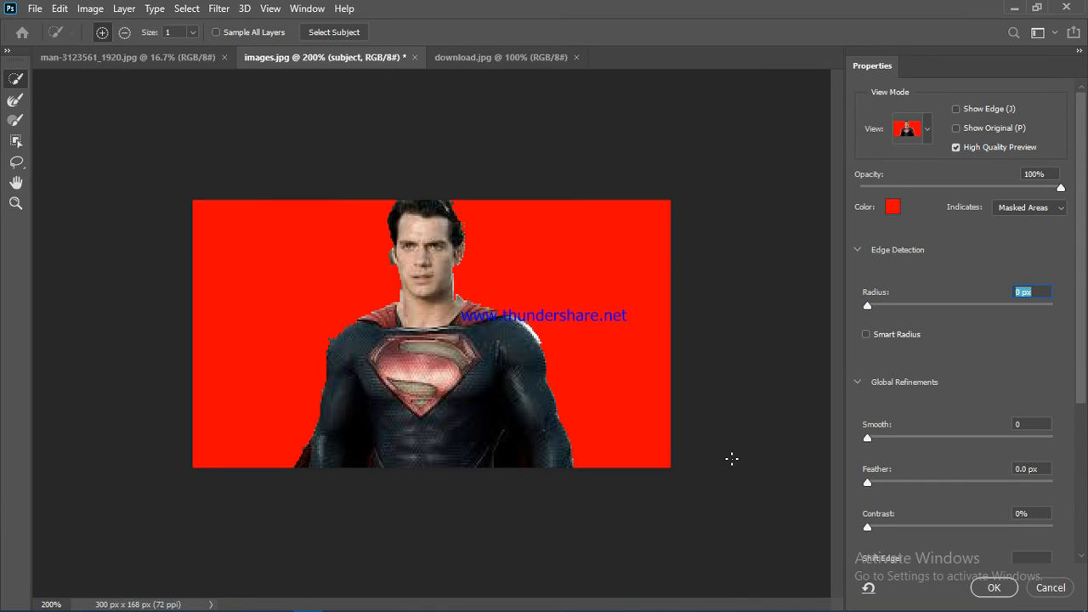
pyautogui.click(344, 33)
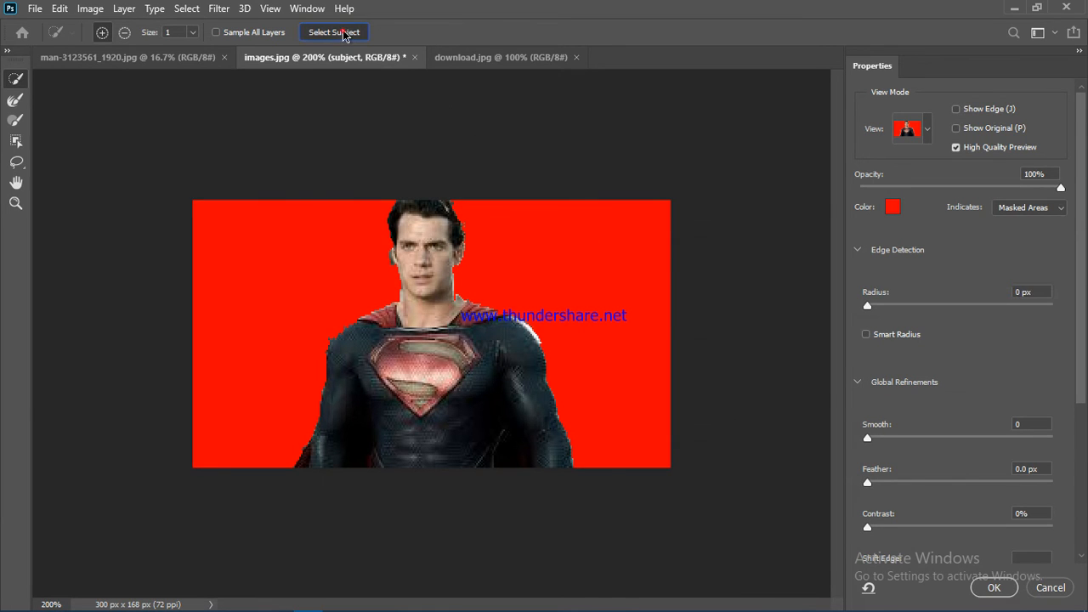
pyautogui.click(488, 242)
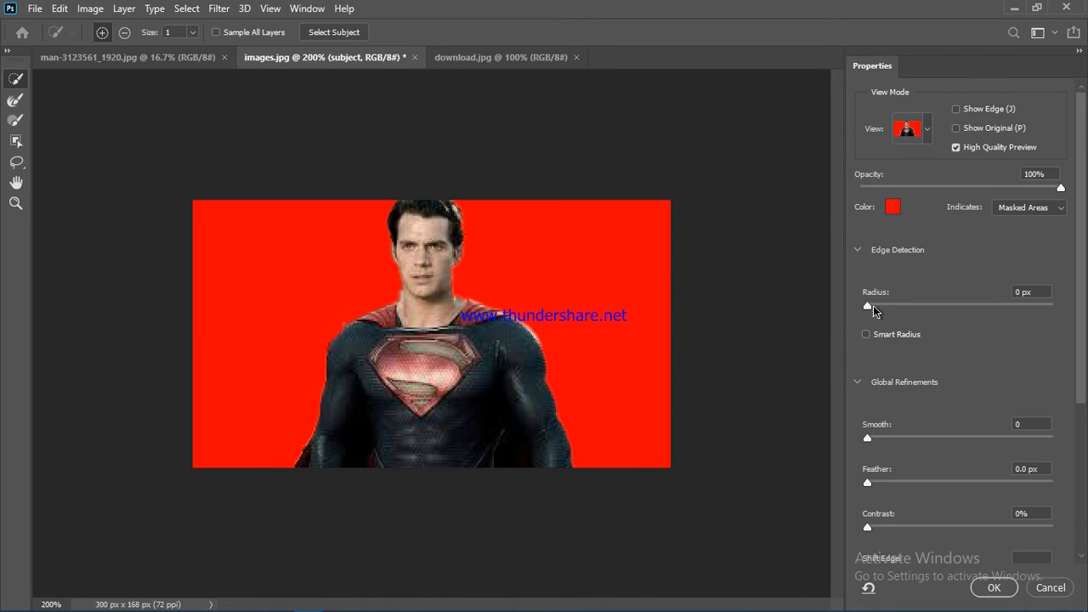
pyautogui.moveTo(873, 308); pyautogui.dragTo(907, 307)
pyautogui.click(876, 335)
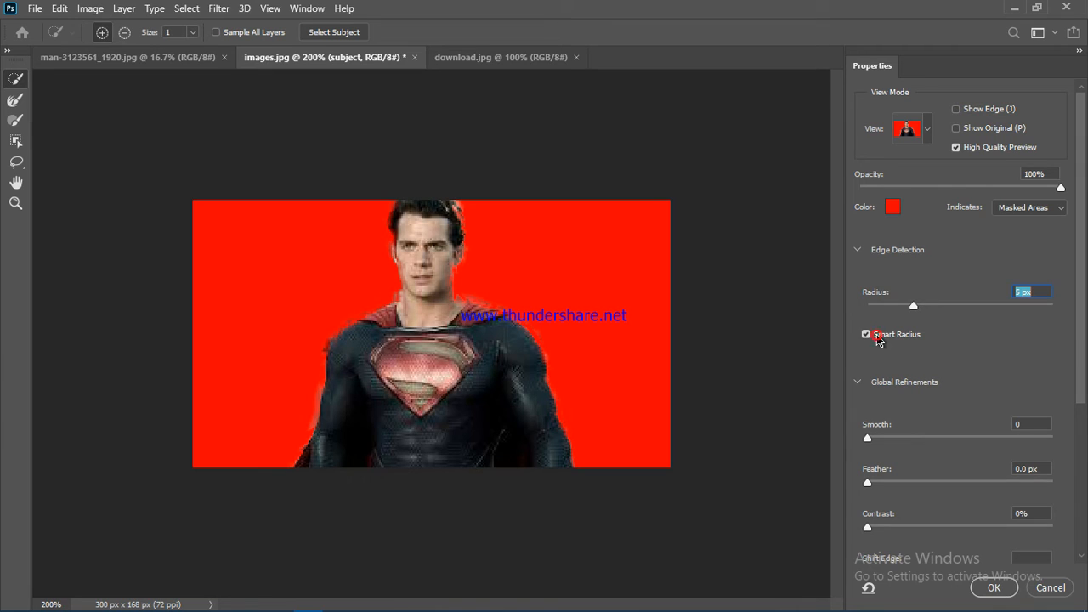
pyautogui.moveTo(872, 437); pyautogui.dragTo(885, 442)
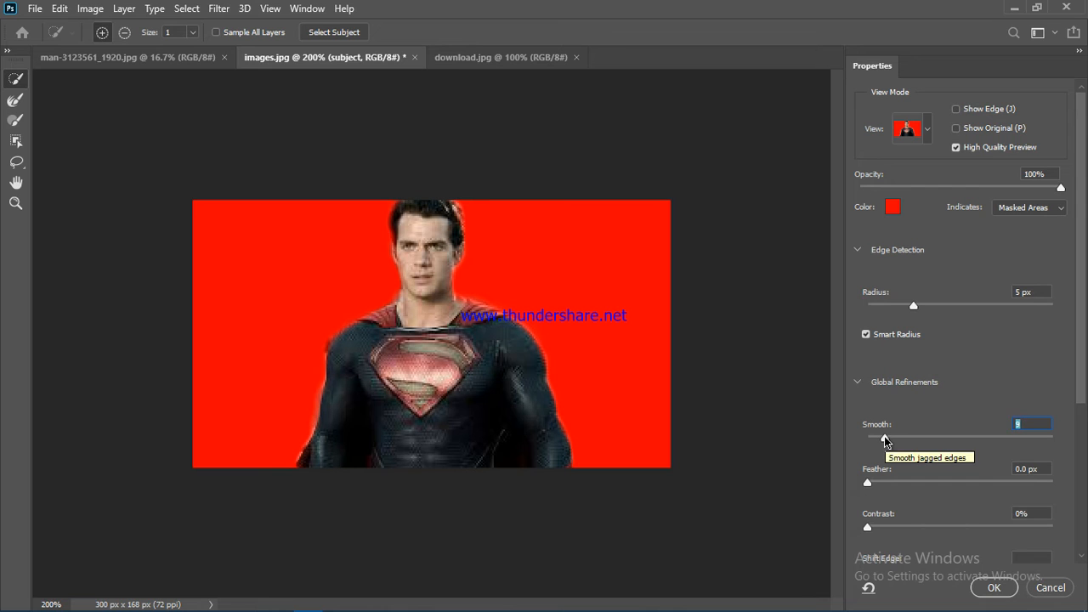
pyautogui.click(993, 589)
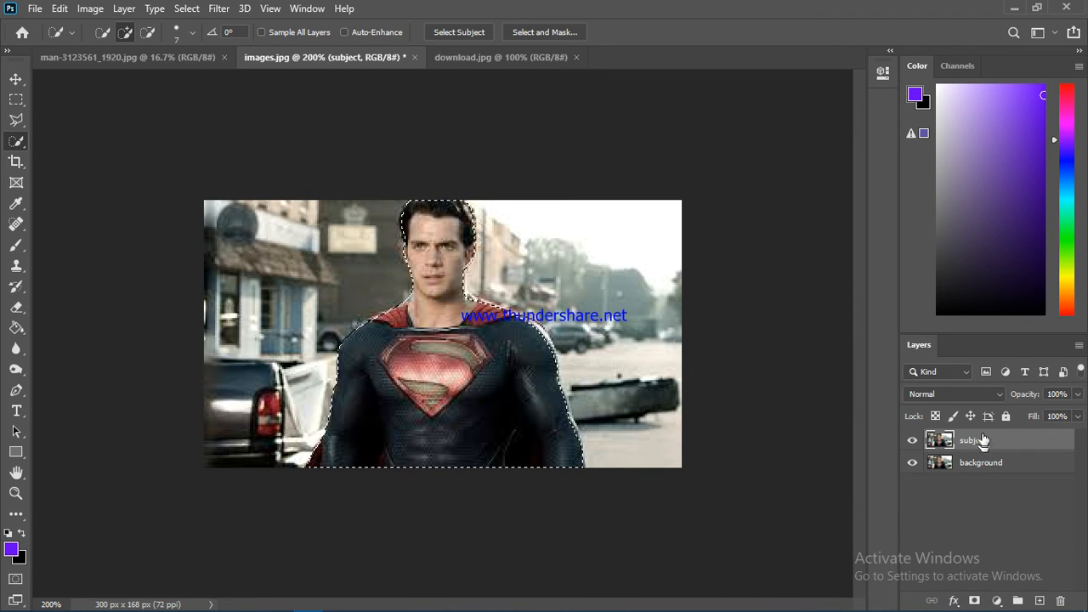
# Step: Add a layer mask to the subject layer from the refined selection
pyautogui.click(975, 601)
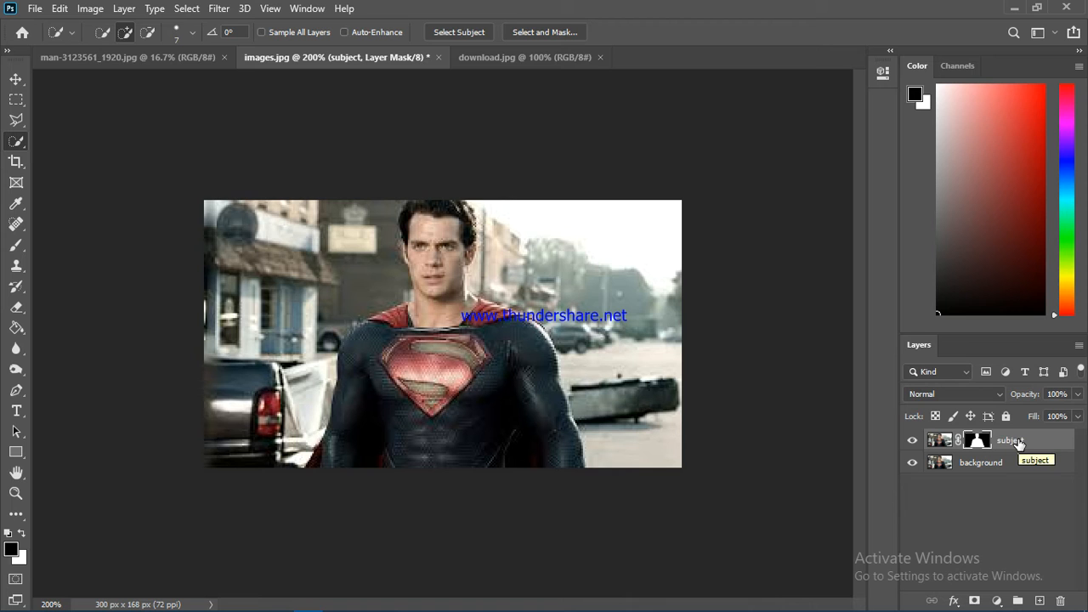
pyautogui.rightClick(1019, 442)
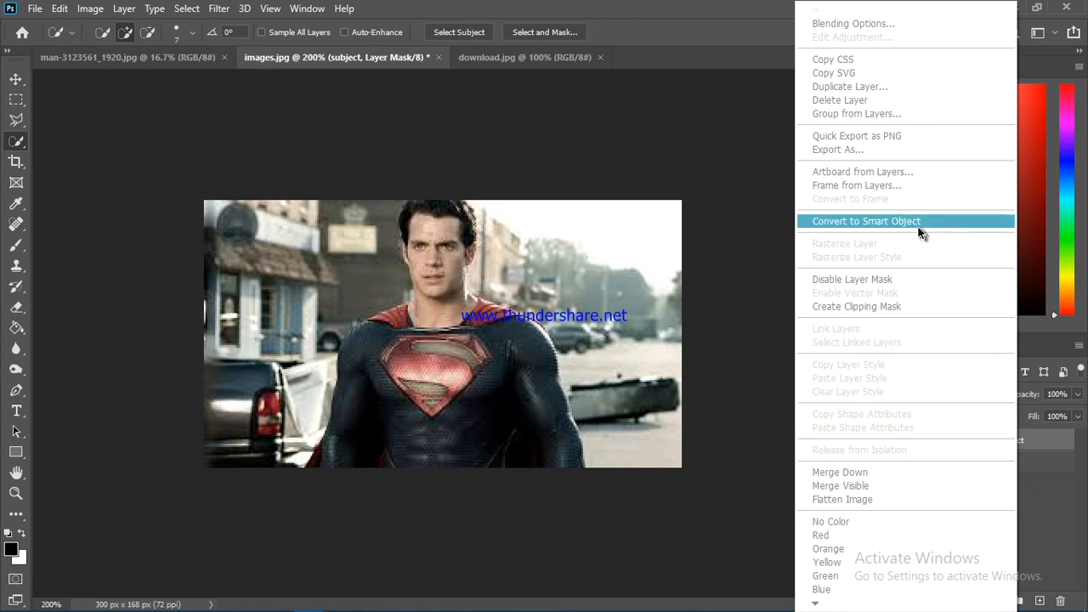
pyautogui.click(1038, 456)
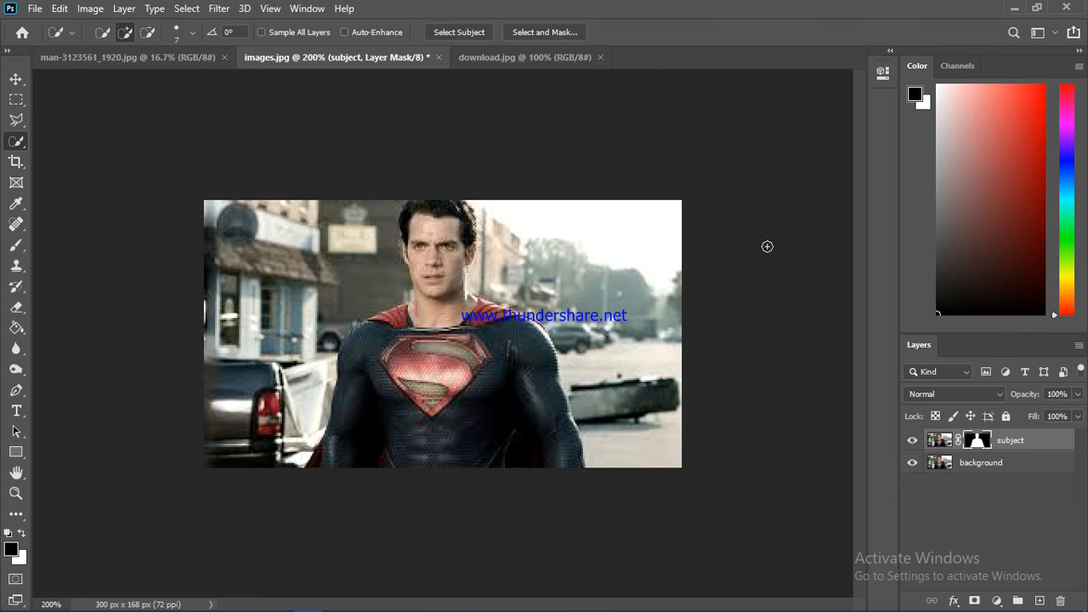
# Step: Convert the masked subject layer for smart filters
pyautogui.click(217, 9)
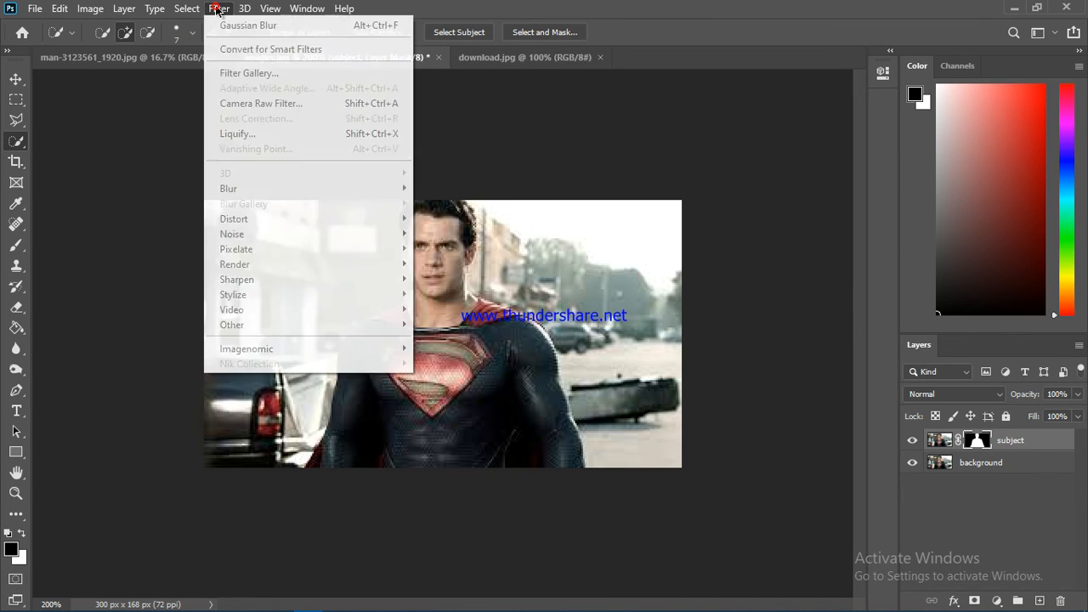
pyautogui.click(250, 51)
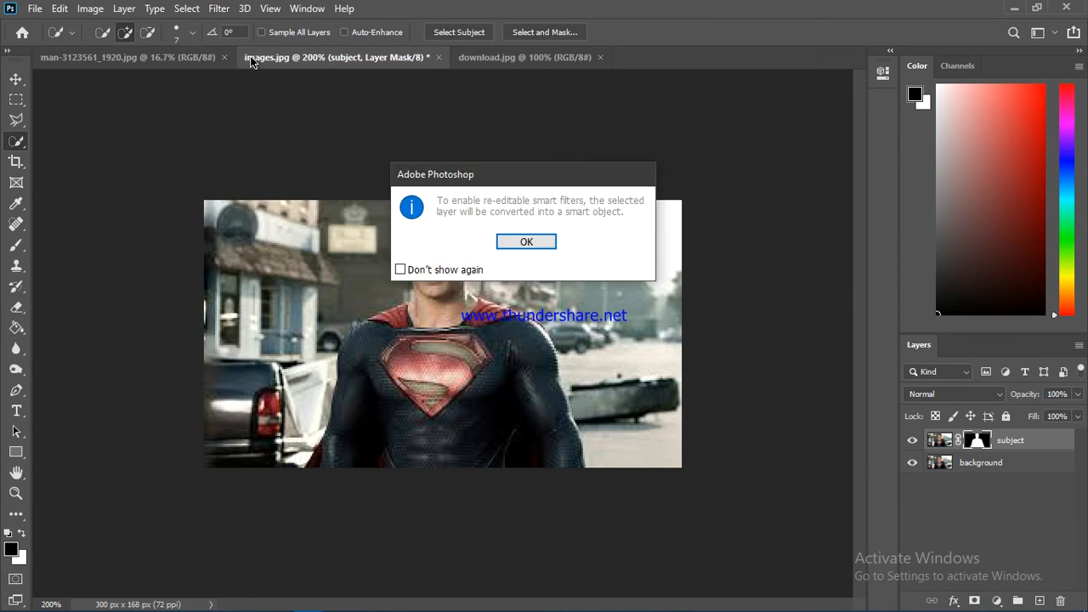
pyautogui.click(526, 243)
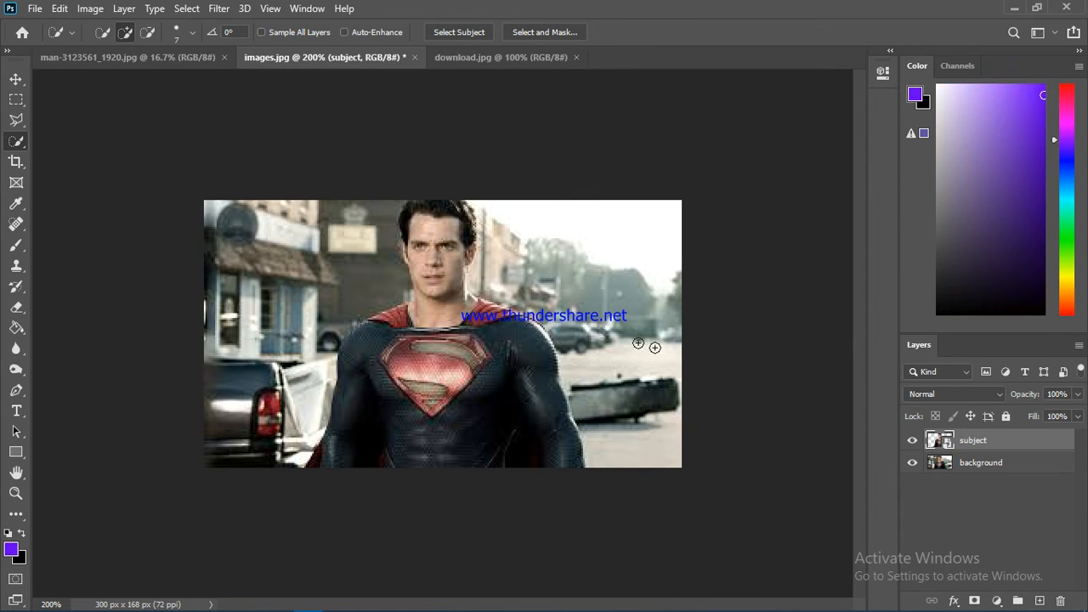
# Step: Switch to the Move tool and select the background layer, making sure it is unlocked
pyautogui.click(14, 81)
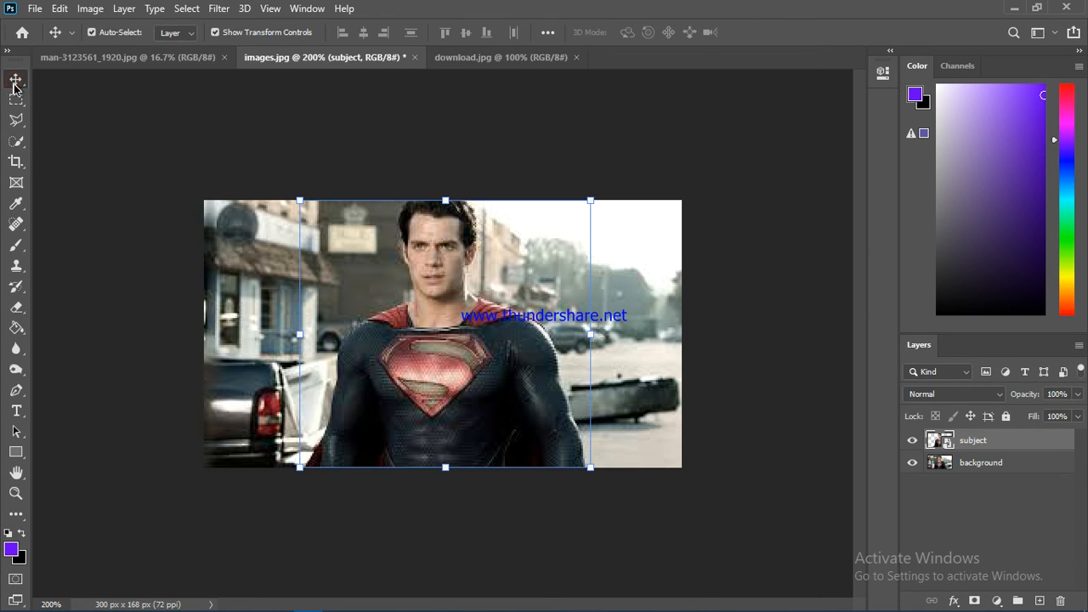
pyautogui.rightClick(17, 84)
pyautogui.click(51, 82)
pyautogui.click(355, 161)
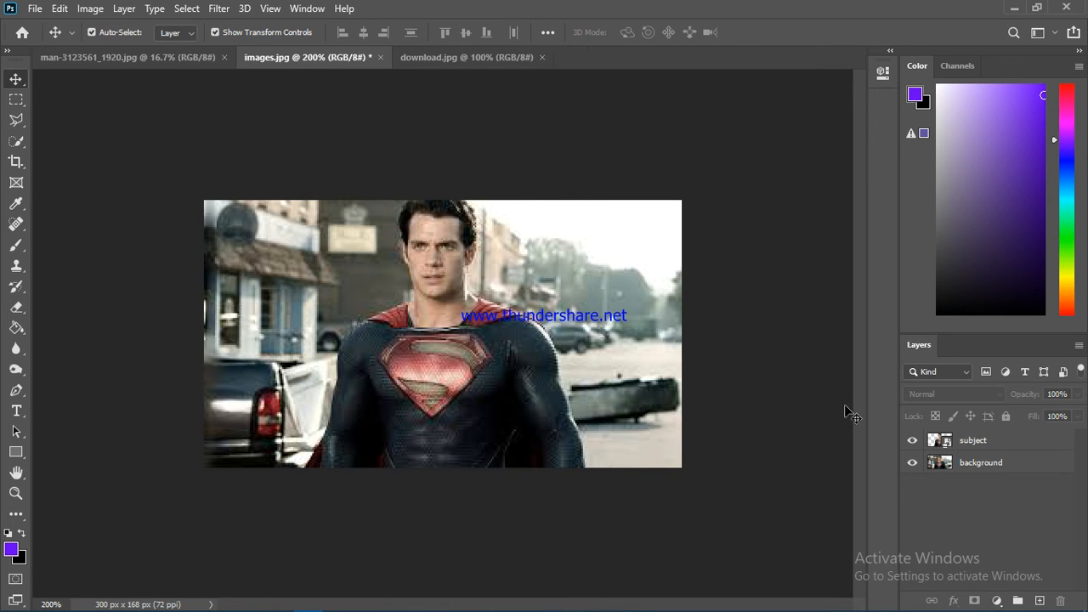
pyautogui.click(991, 462)
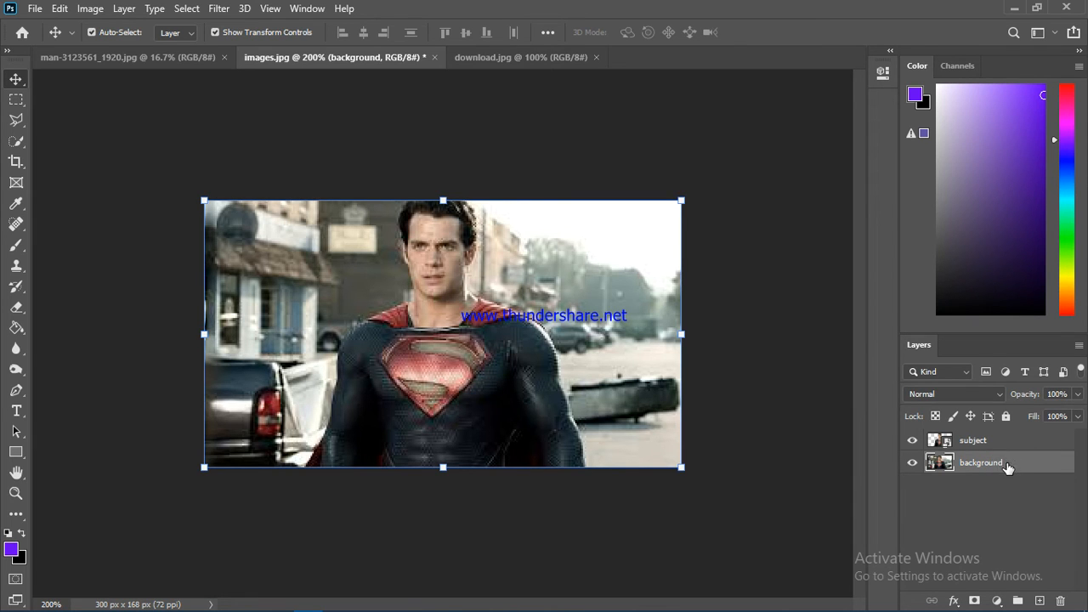
pyautogui.click(1006, 417)
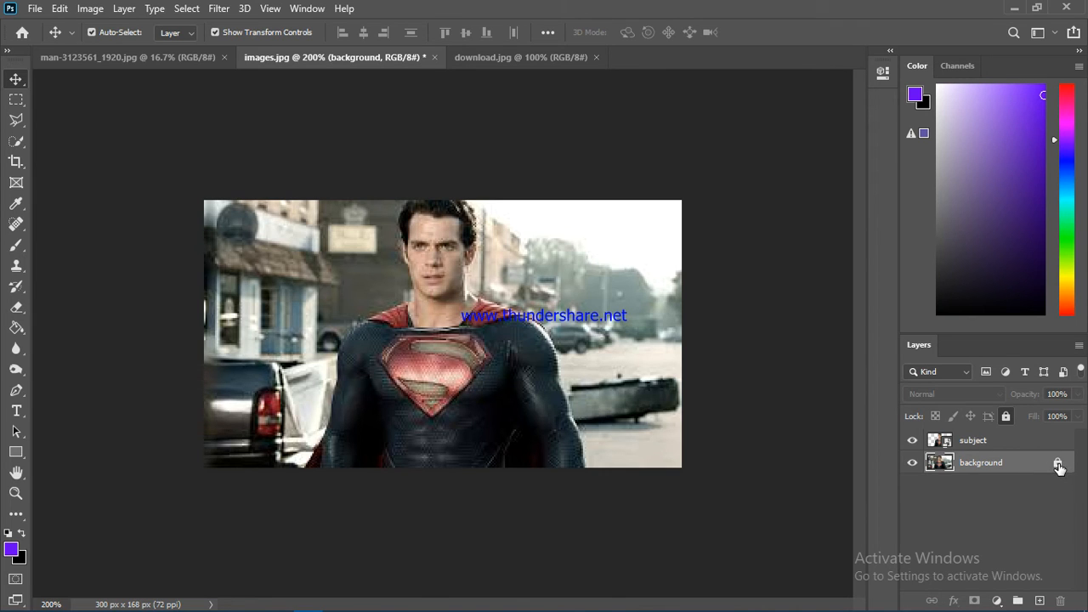
pyautogui.click(1058, 465)
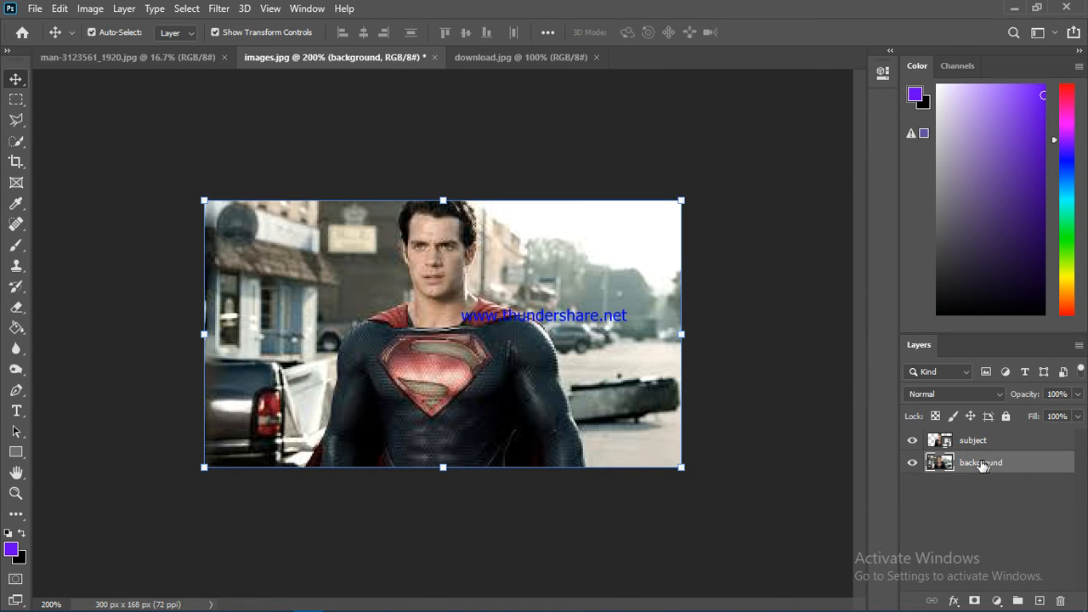
# Step: Apply a Gaussian Blur with a 2.2 px radius to the background layer of images.jpg, comparing with and without preview
pyautogui.click(219, 9)
pyautogui.moveTo(283, 185)
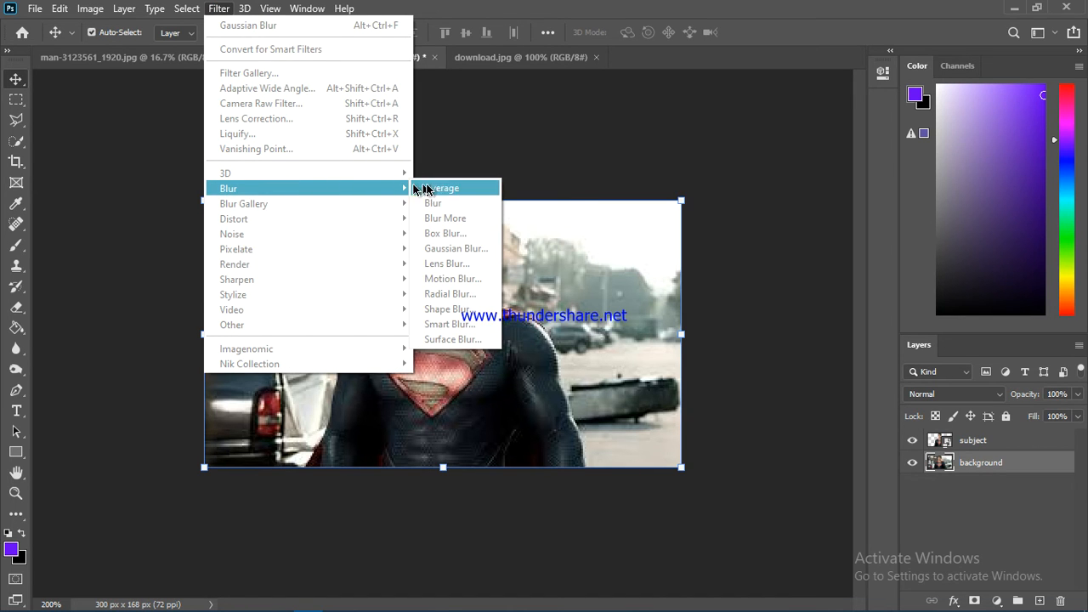
pyautogui.click(459, 247)
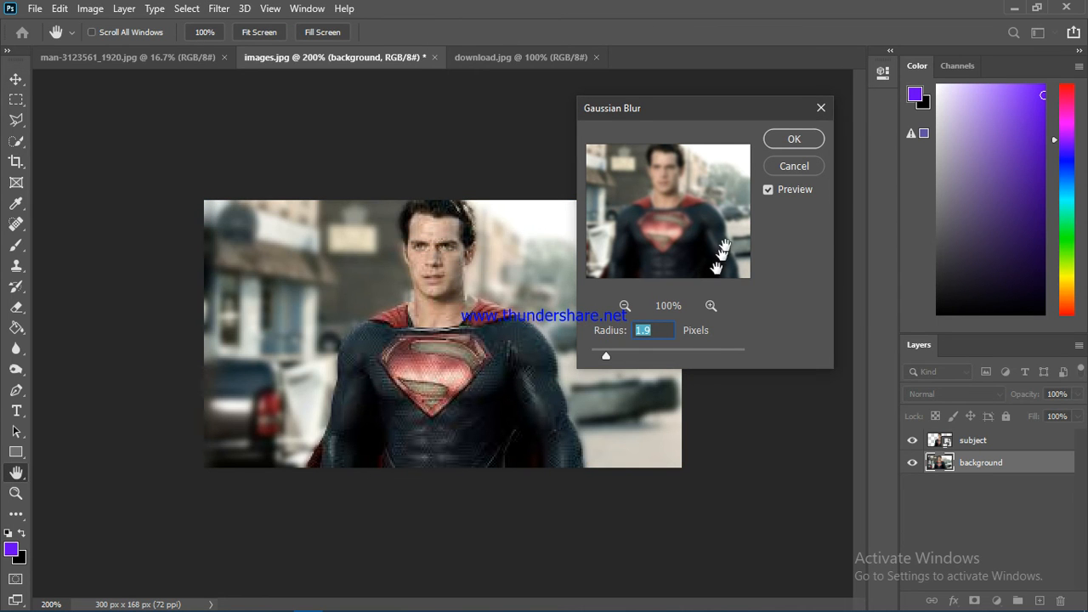
pyautogui.click(770, 198)
pyautogui.click(770, 189)
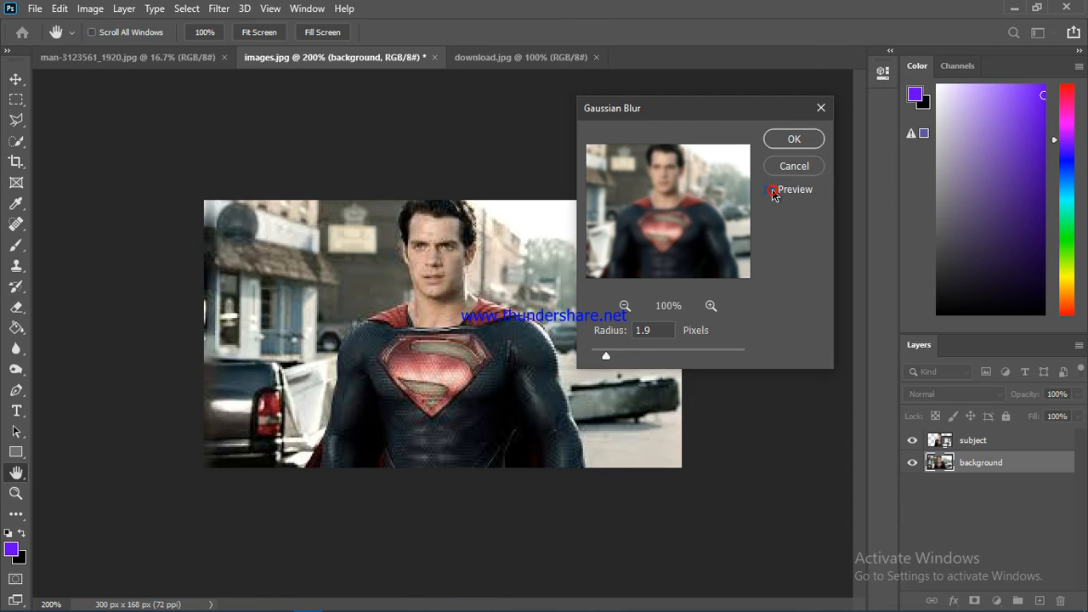
pyautogui.click(774, 193)
pyautogui.moveTo(607, 355)
pyautogui.mouseDown()
pyautogui.moveTo(673, 356)
pyautogui.moveTo(608, 352)
pyautogui.mouseUp()
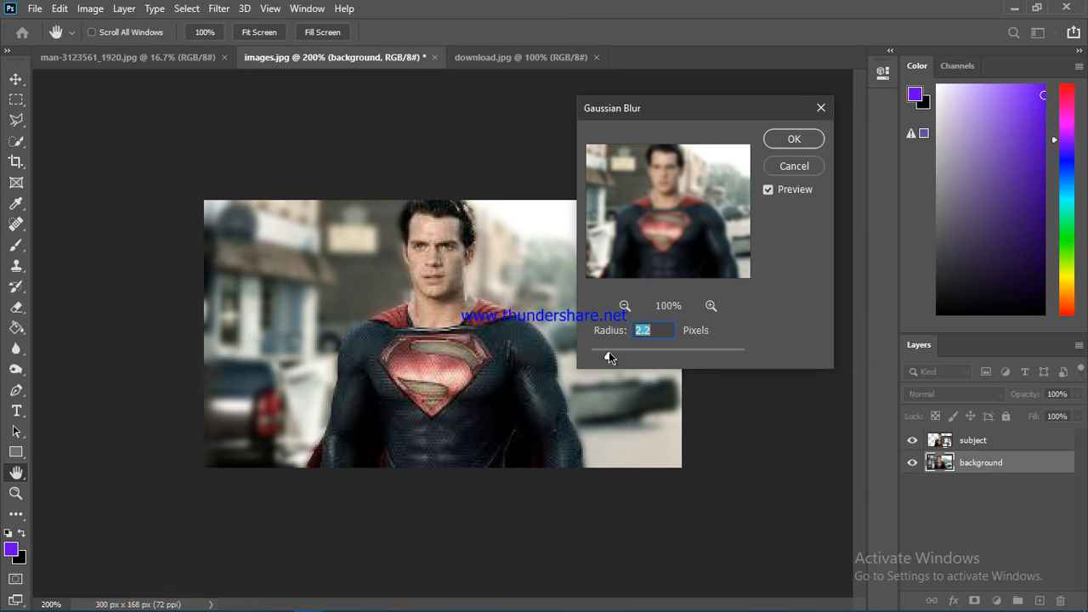
pyautogui.click(807, 140)
pyautogui.click(772, 212)
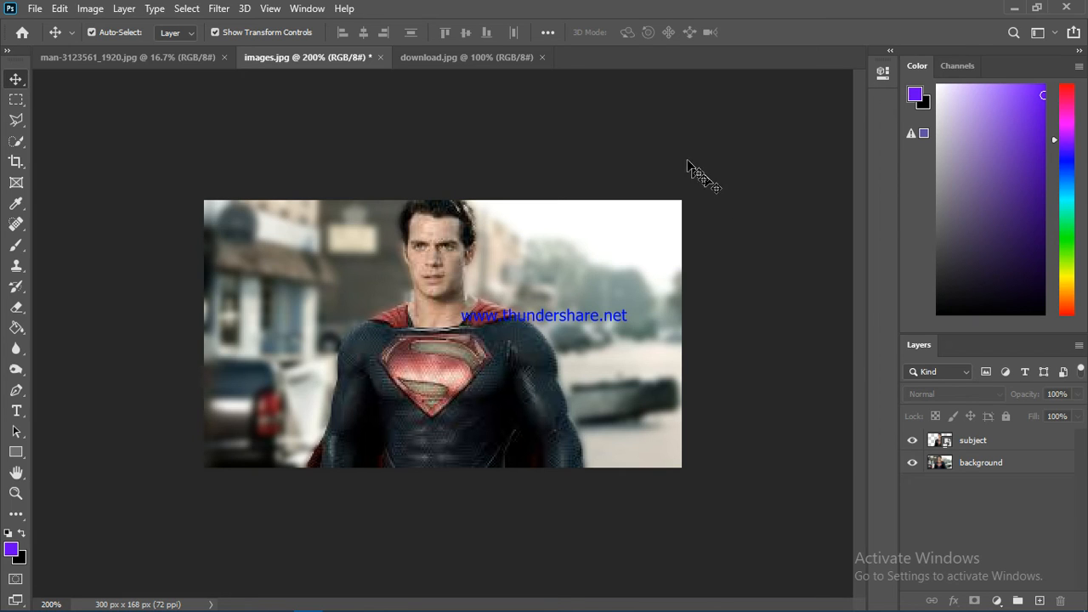
# Step: Switch to the download.jpg document and unlock its Background layer
pyautogui.click(458, 62)
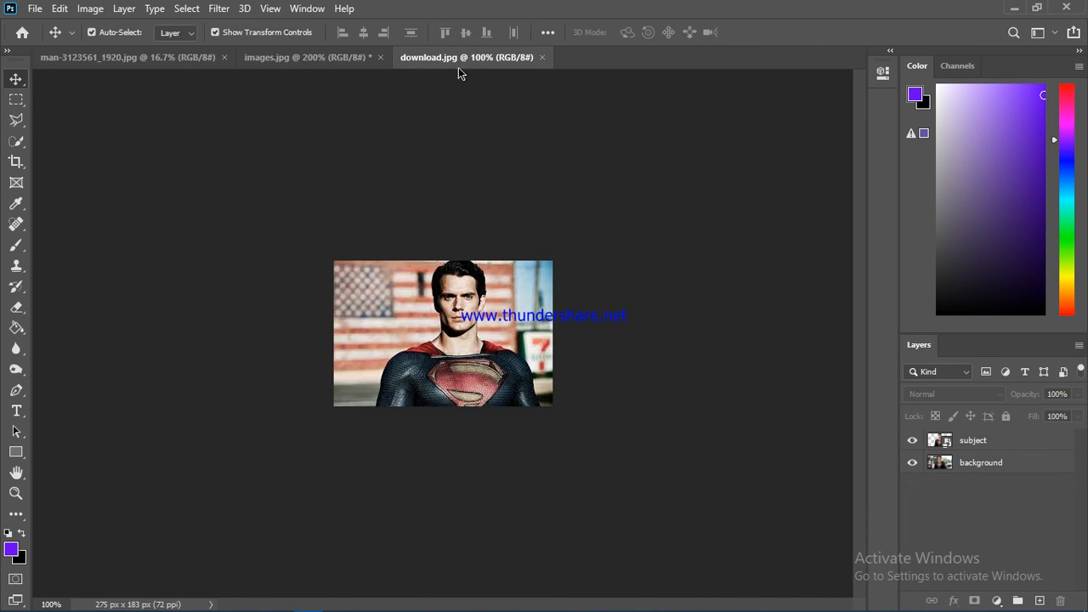
pyautogui.hotkey('ctrl', '+')
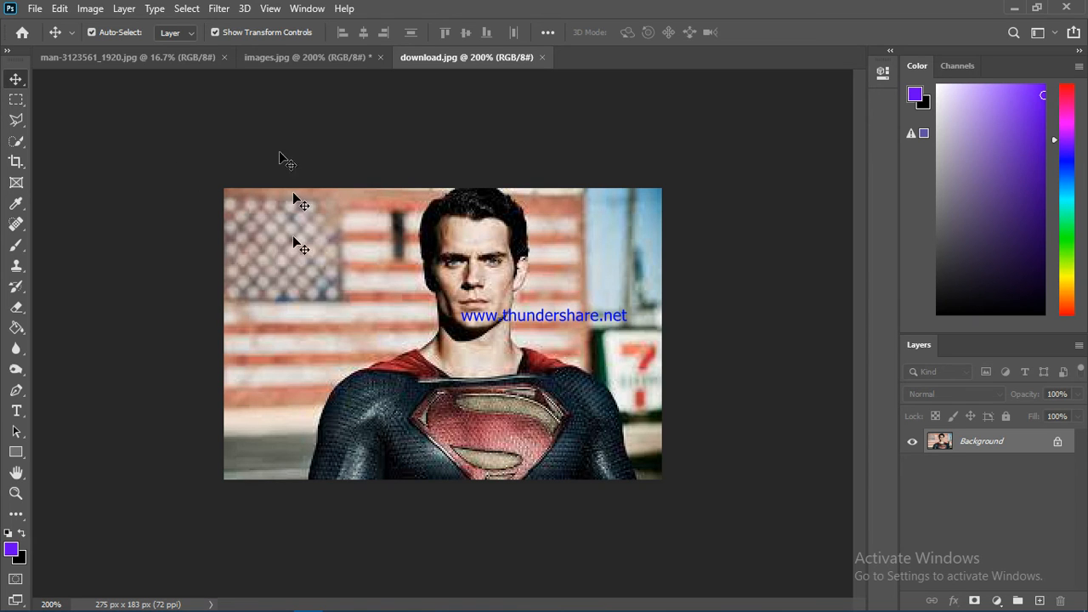
pyautogui.click(1058, 443)
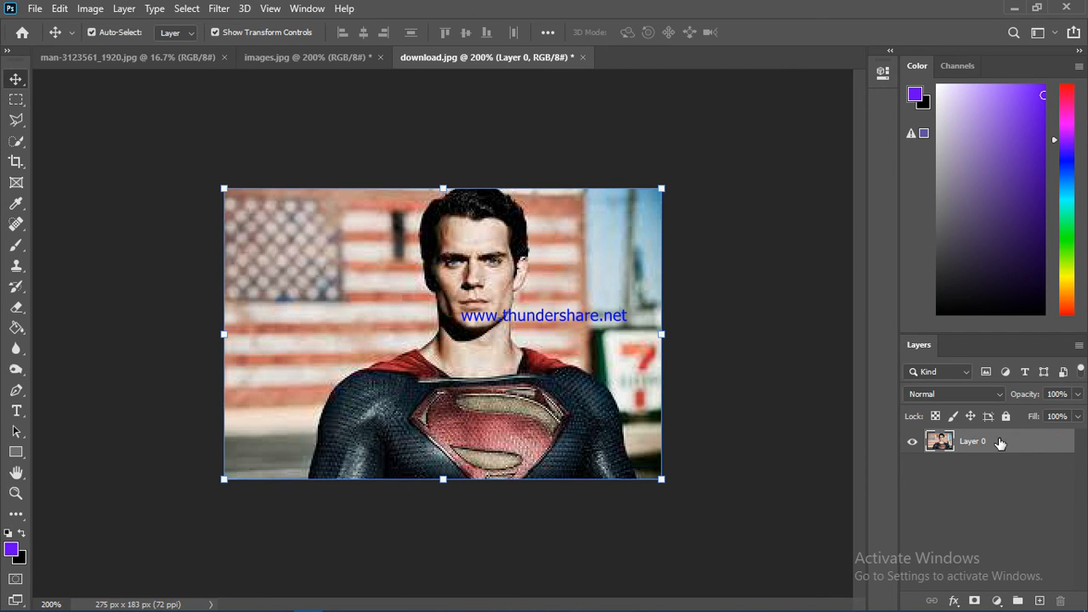
# Step: Duplicate the unlocked layer within download.jpg, naming the copy "subject"
pyautogui.rightClick(1000, 442)
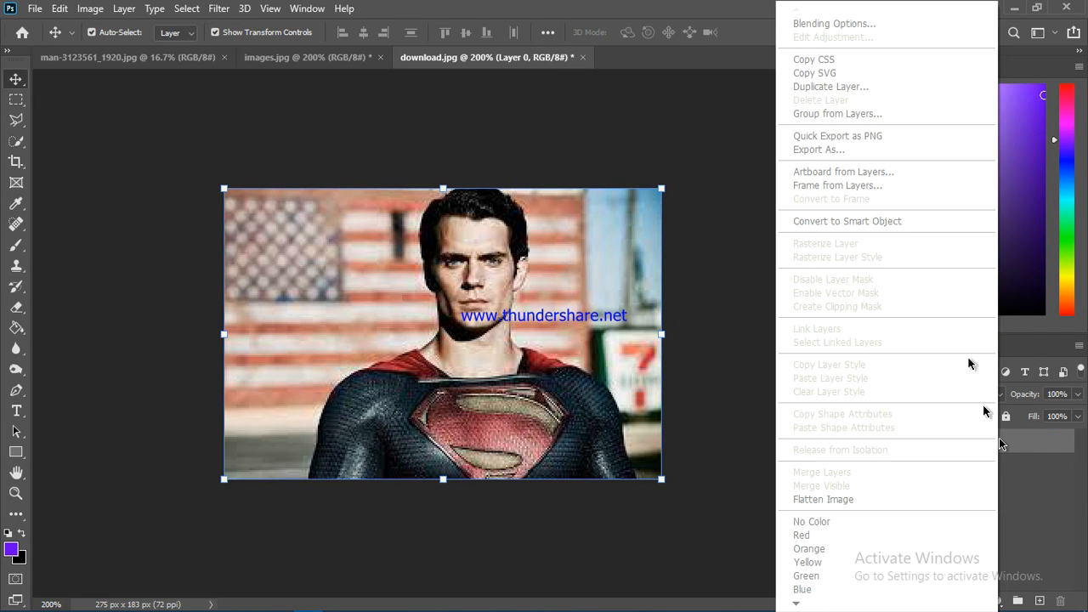
pyautogui.click(892, 89)
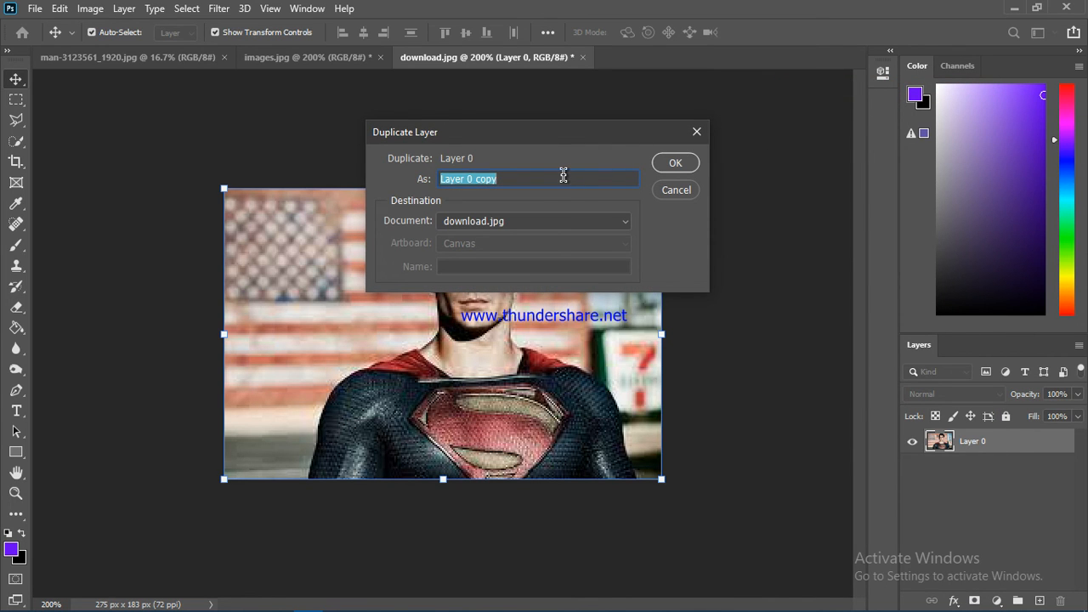
pyautogui.write('sub')
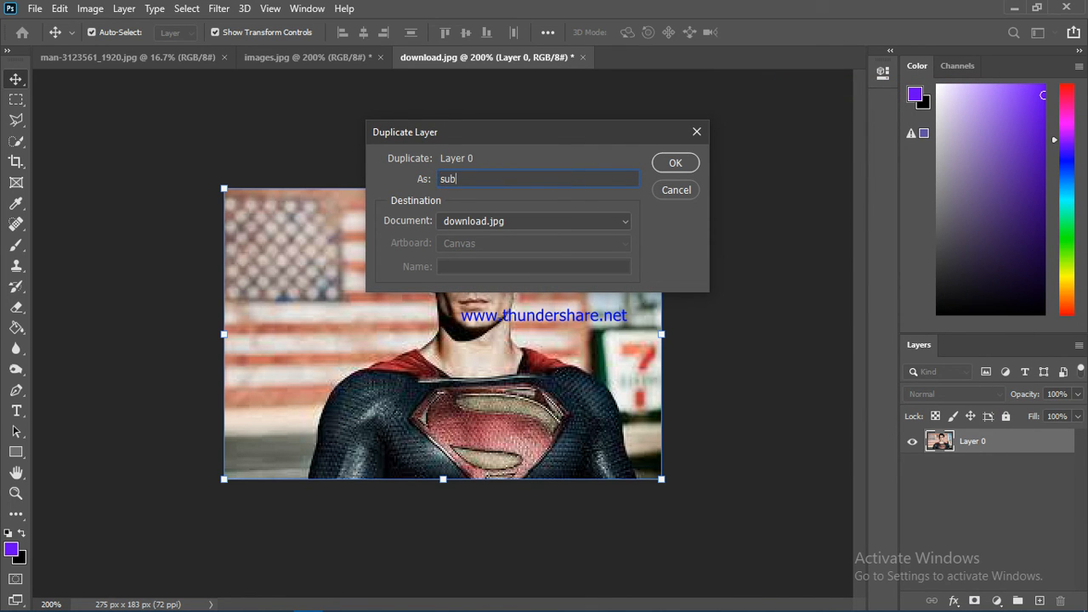
pyautogui.write('ject')
pyautogui.click(683, 166)
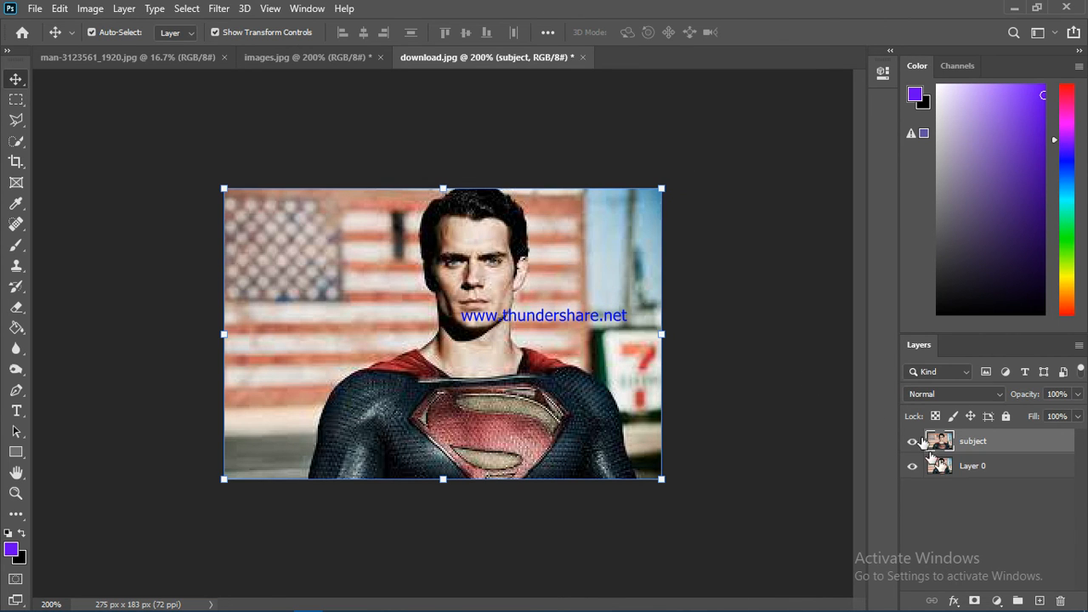
# Step: Rename the original Layer 0 beneath the subject layer as "background"
pyautogui.click(967, 469)
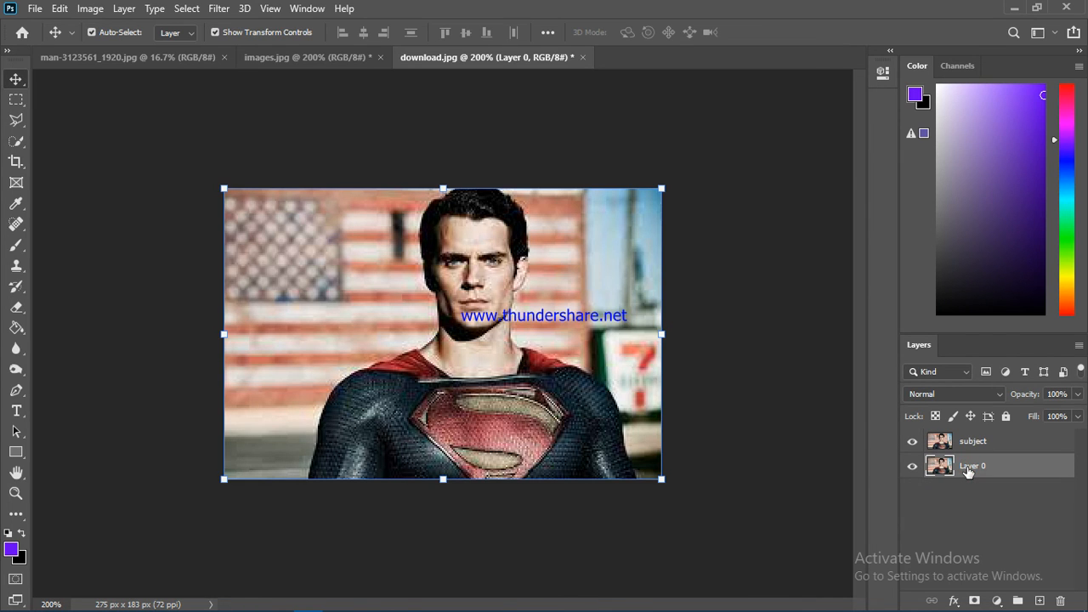
pyautogui.doubleClick(969, 467)
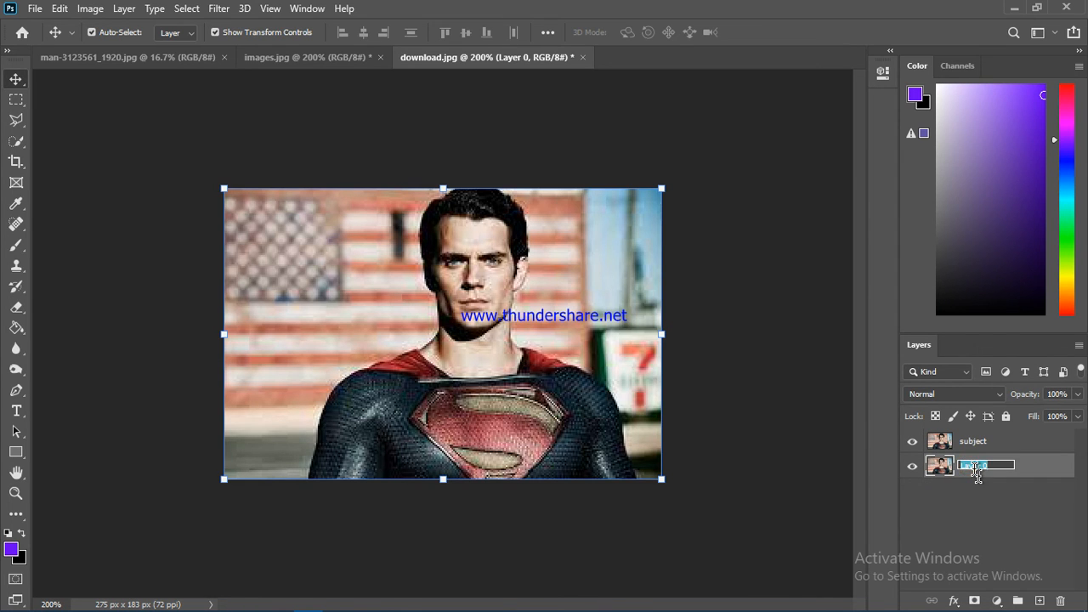
pyautogui.click(976, 472)
pyautogui.write('background')
# Step: On the subject layer, select the man with the Quick Selection Tool and subtract the sign area beside his shoulder
pyautogui.click(998, 446)
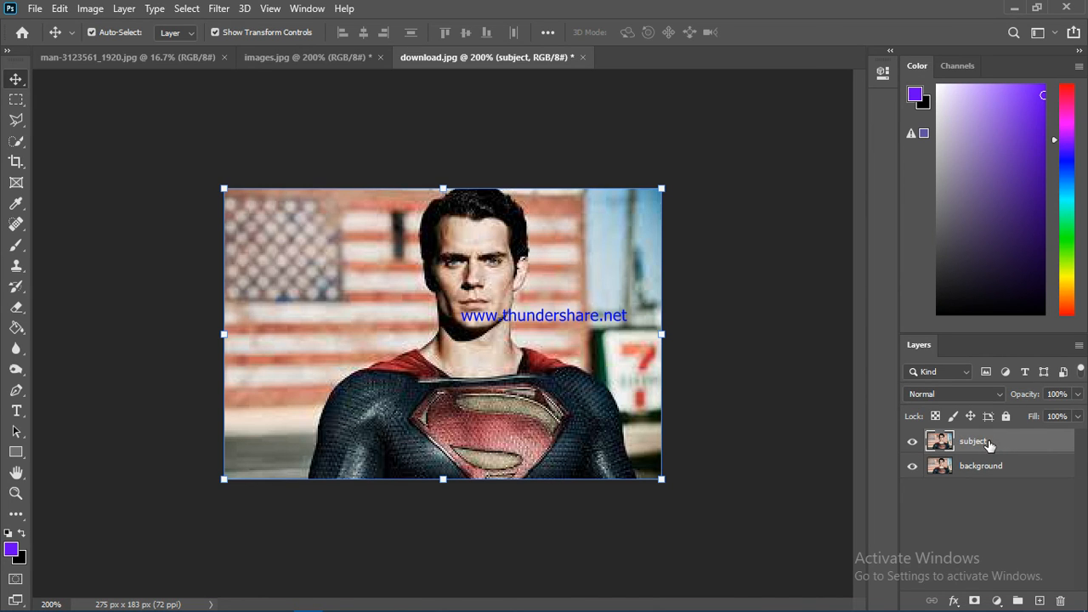
pyautogui.click(22, 150)
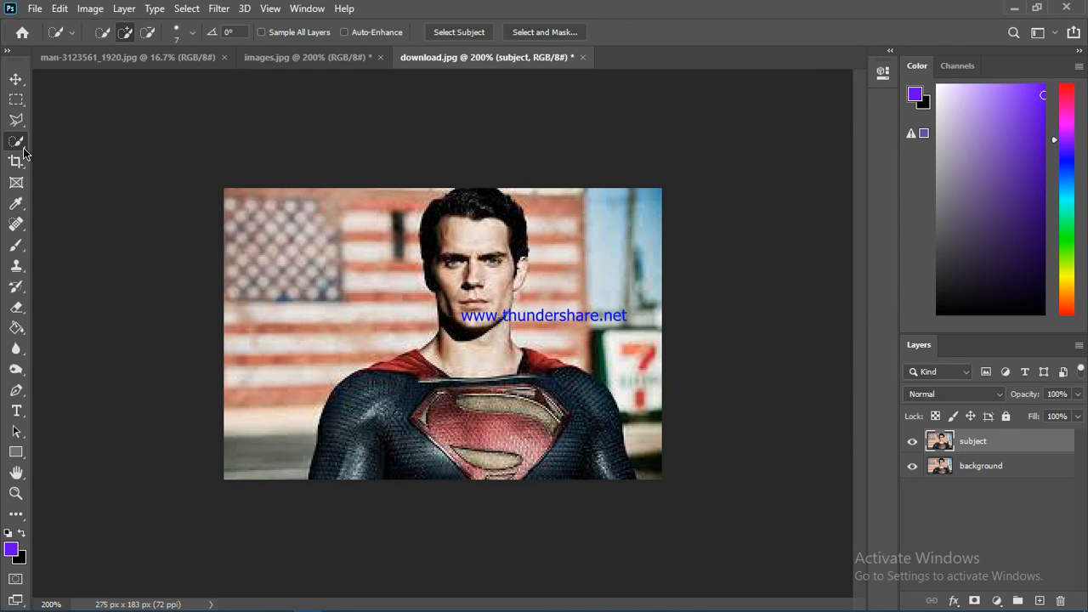
pyautogui.rightClick(23, 151)
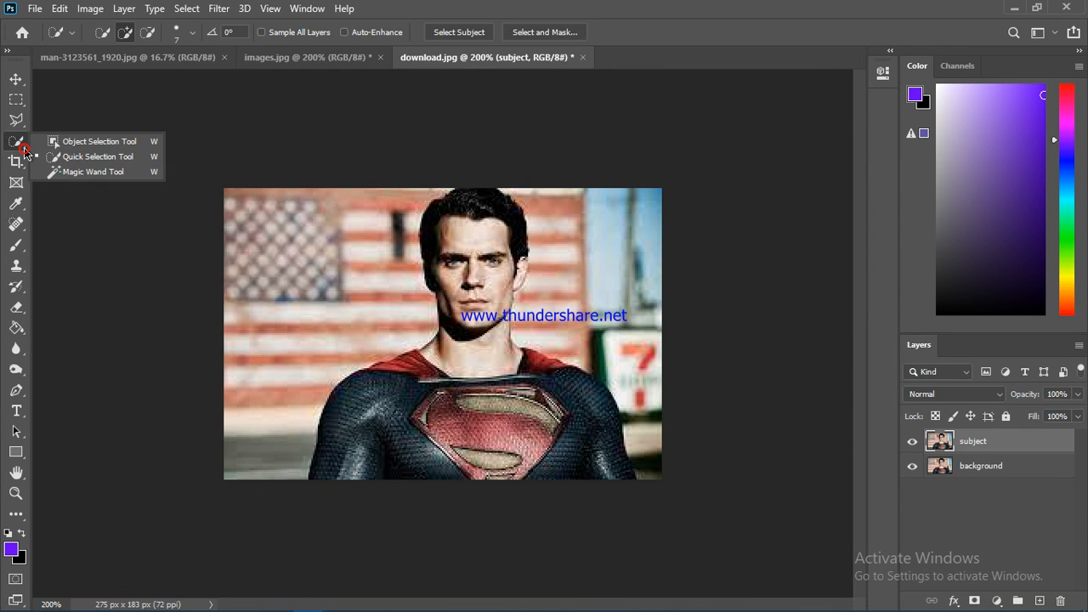
pyautogui.click(85, 156)
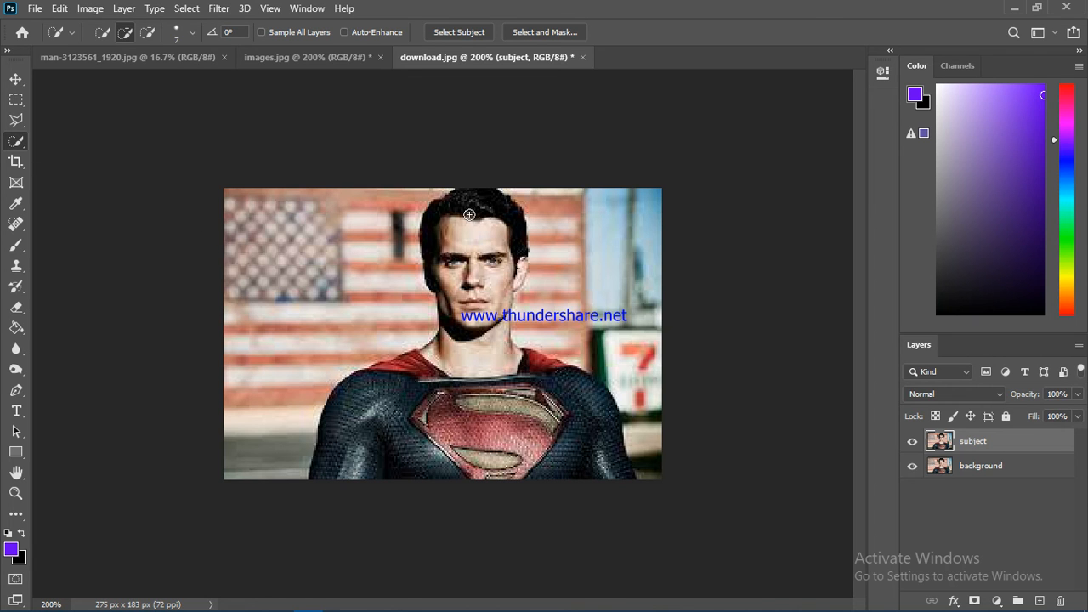
pyautogui.moveTo(469, 205)
pyautogui.mouseDown()
pyautogui.moveTo(469, 425)
pyautogui.moveTo(506, 470)
pyautogui.moveTo(578, 466)
pyautogui.moveTo(609, 449)
pyautogui.moveTo(539, 372)
pyautogui.moveTo(507, 397)
pyautogui.moveTo(443, 382)
pyautogui.moveTo(360, 436)
pyautogui.mouseUp()
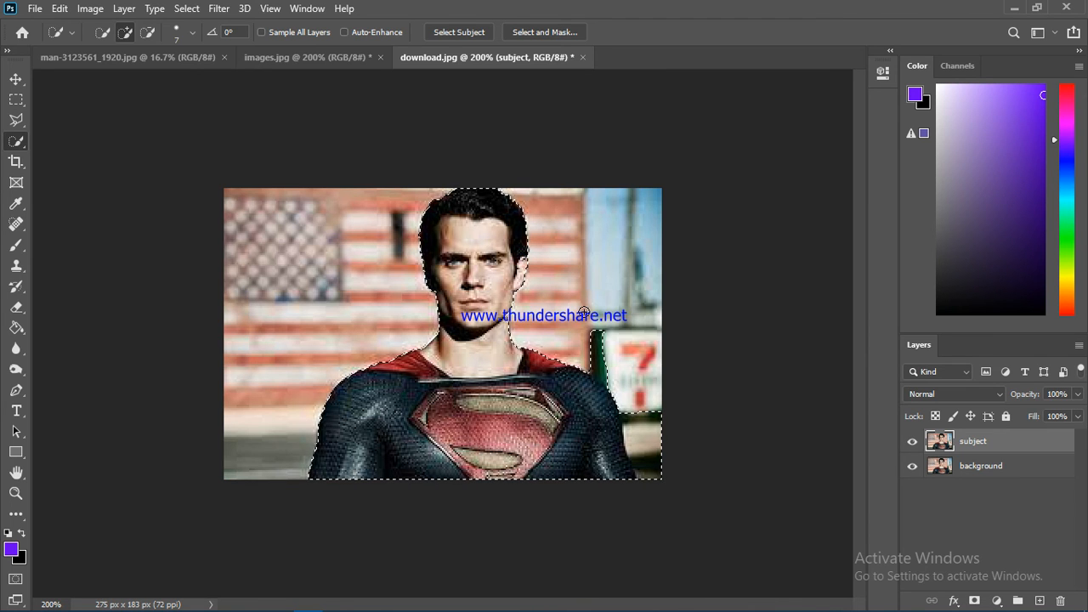
pyautogui.press('alt')
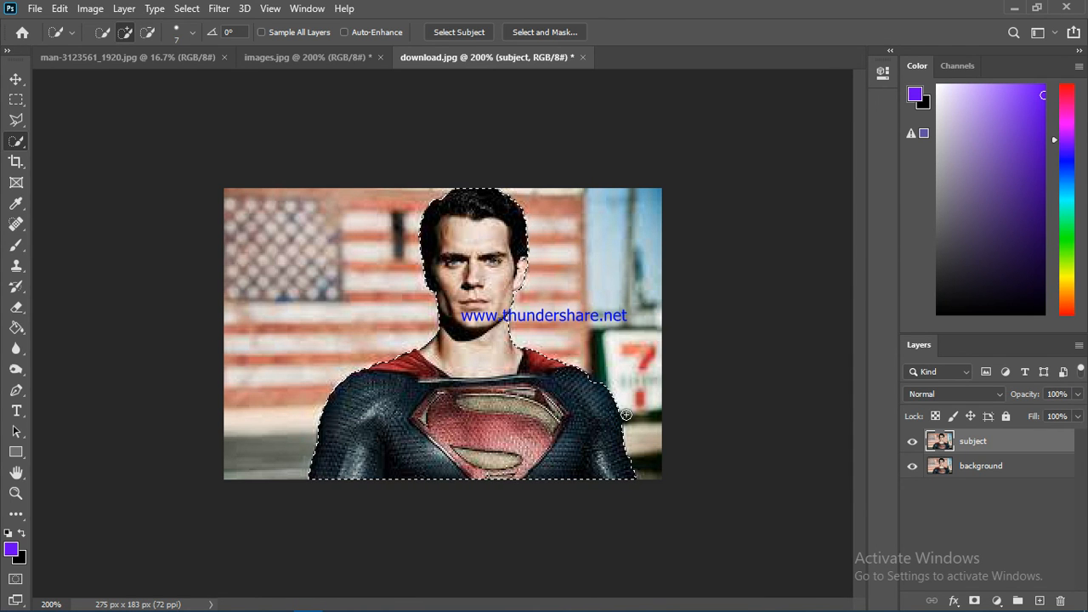
pyautogui.press('alt')
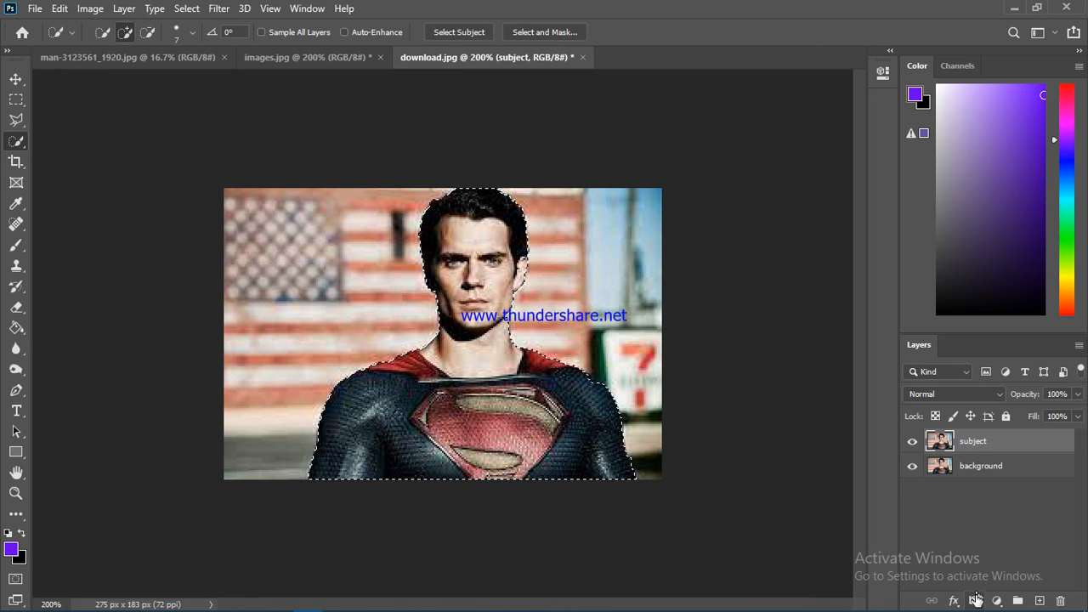
# Step: Mask the subject layer from the man's selection and convert the masked layer for smart filters
pyautogui.click(974, 601)
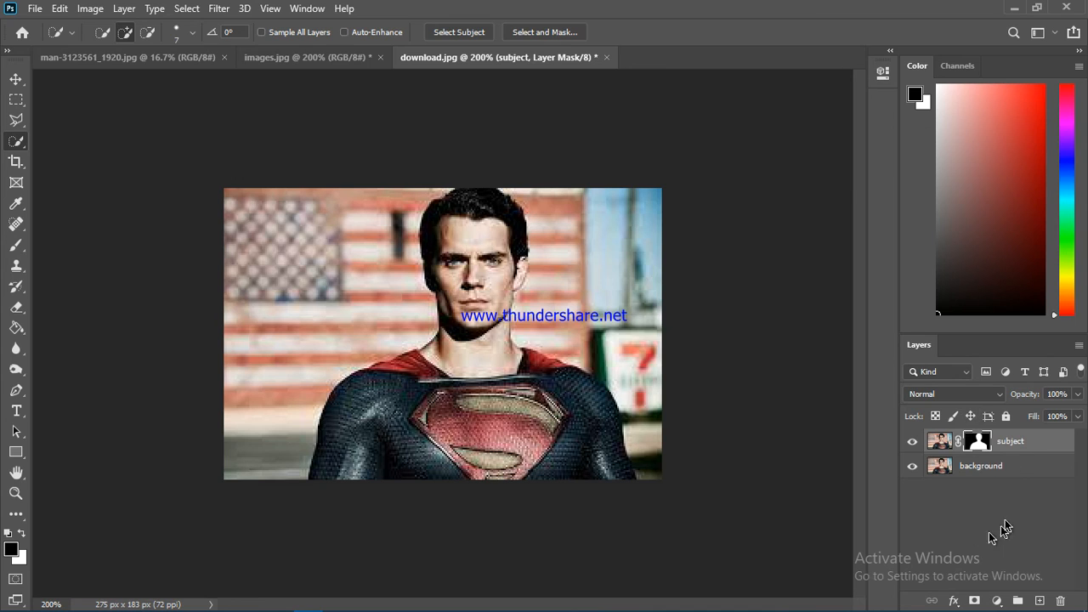
pyautogui.rightClick(1008, 447)
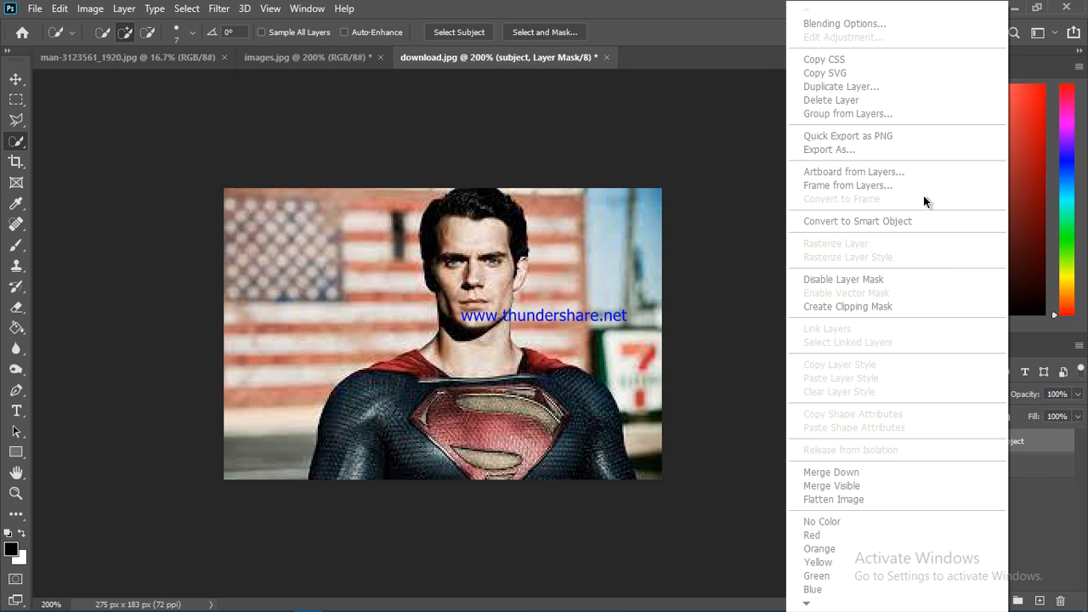
pyautogui.click(739, 187)
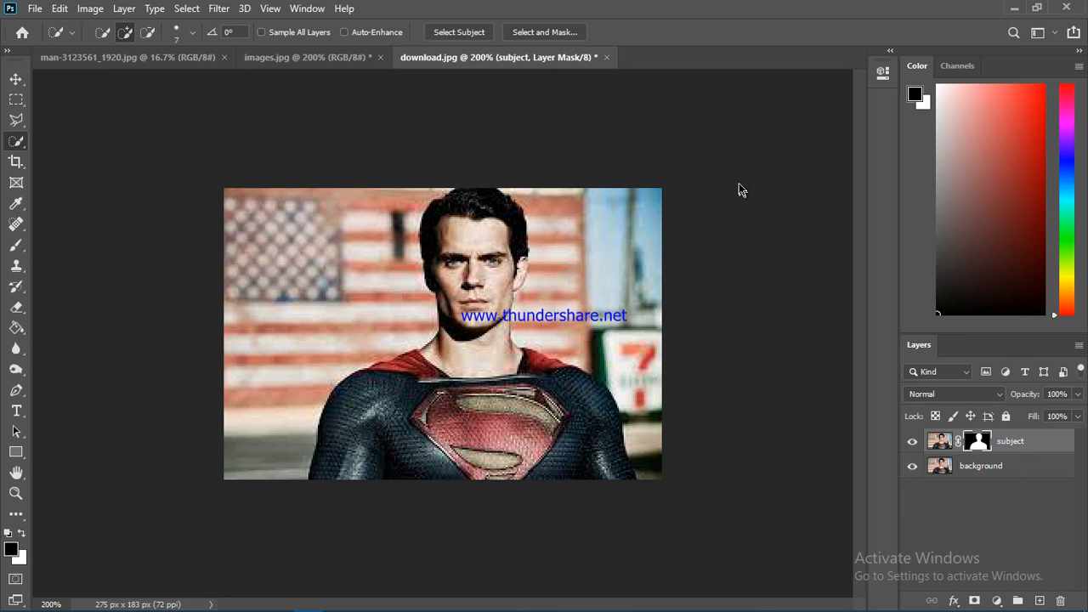
pyautogui.click(219, 10)
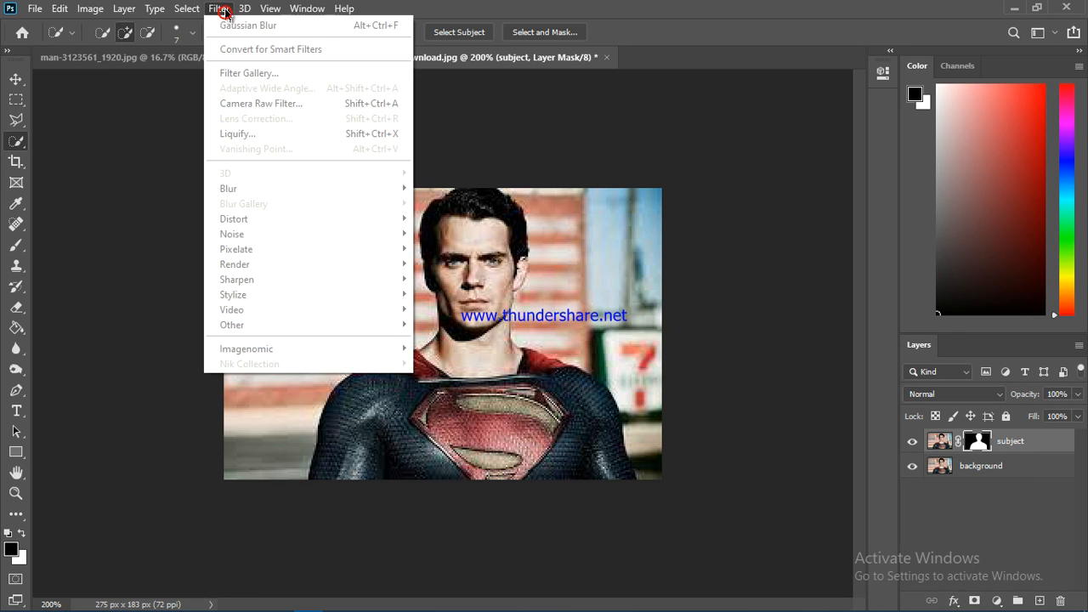
pyautogui.click(236, 49)
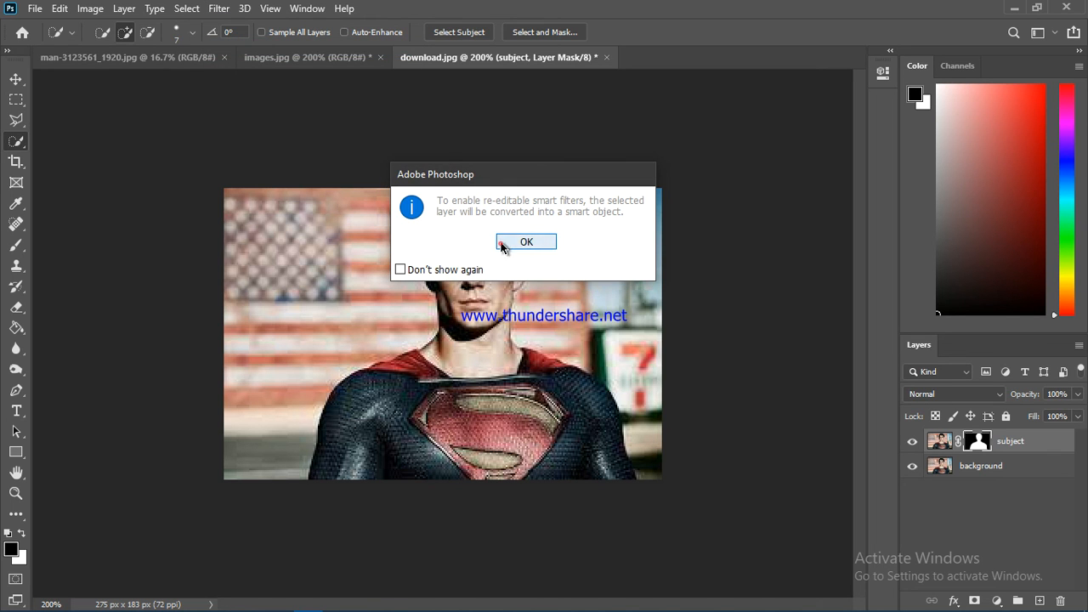
pyautogui.click(502, 243)
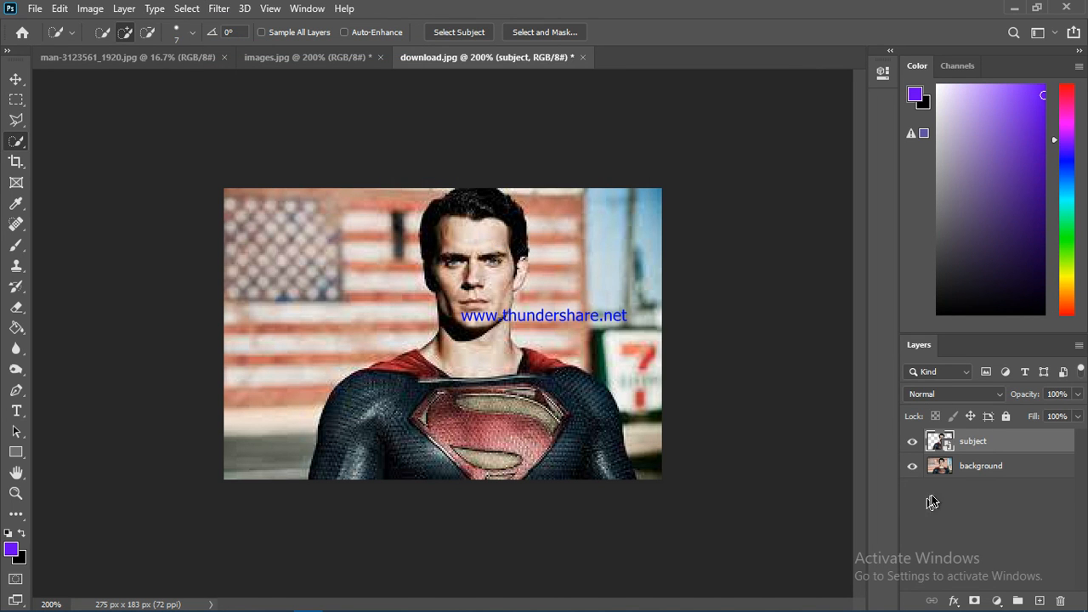
# Step: Apply a Gaussian Blur to the background layer of download.jpg, adjusting the radius while previewing the blur
pyautogui.click(993, 472)
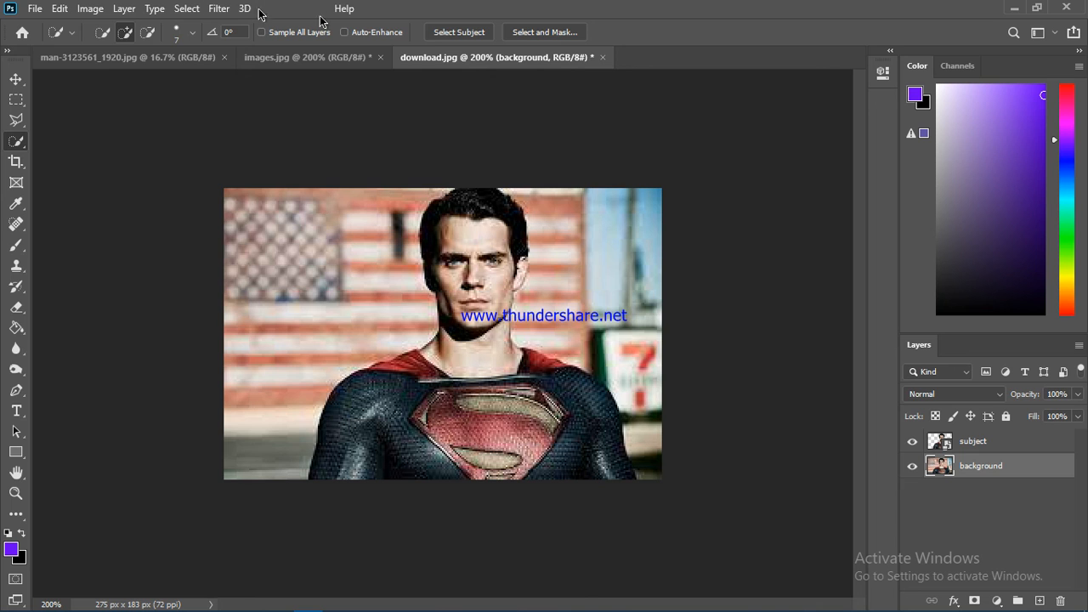
pyautogui.click(218, 10)
pyautogui.moveTo(264, 188)
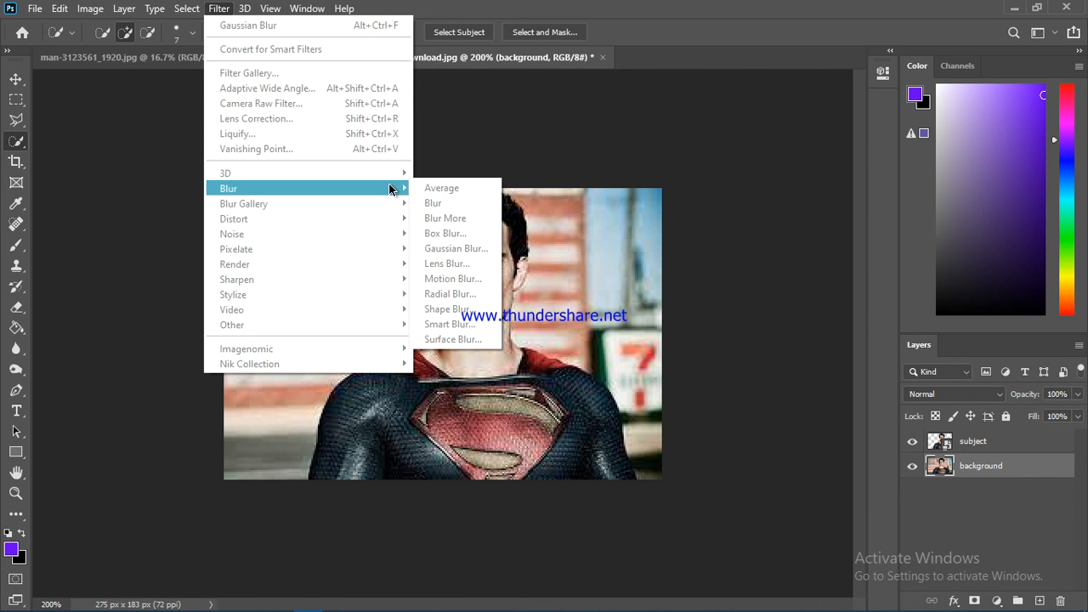
pyautogui.click(469, 248)
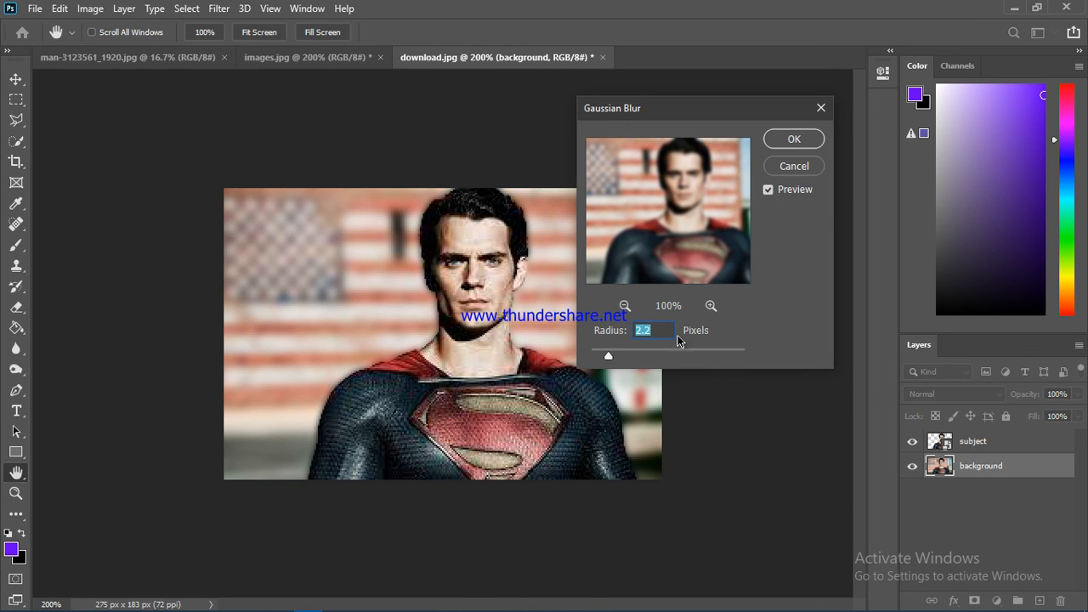
pyautogui.moveTo(612, 359)
pyautogui.mouseDown()
pyautogui.moveTo(672, 358)
pyautogui.moveTo(602, 357)
pyautogui.mouseUp()
pyautogui.moveTo(602, 357); pyautogui.dragTo(611, 355)
pyautogui.click(782, 148)
pyautogui.click(783, 141)
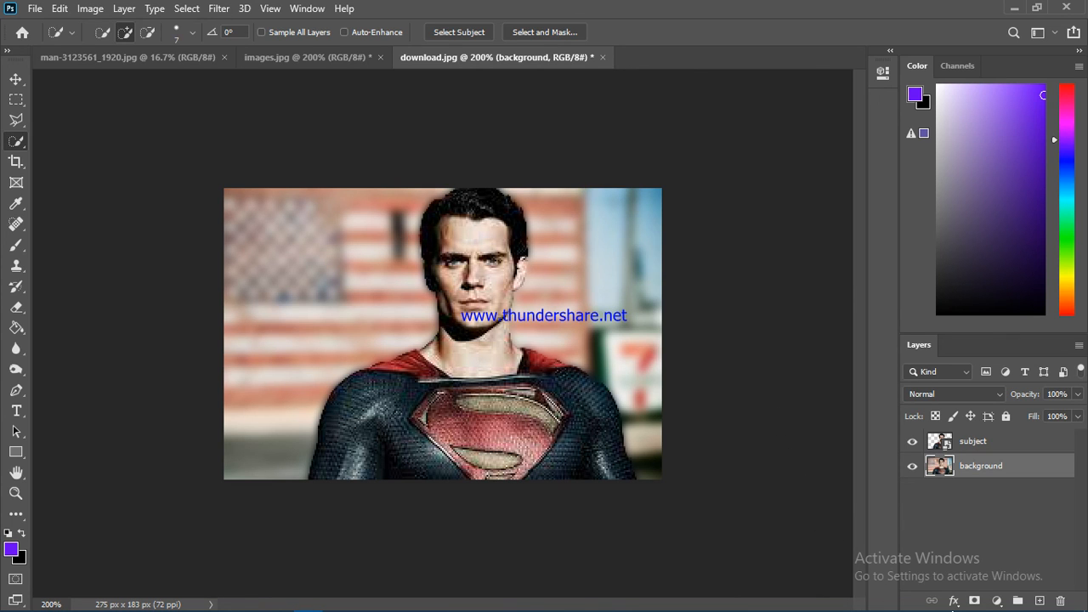
pyautogui.click(931, 600)
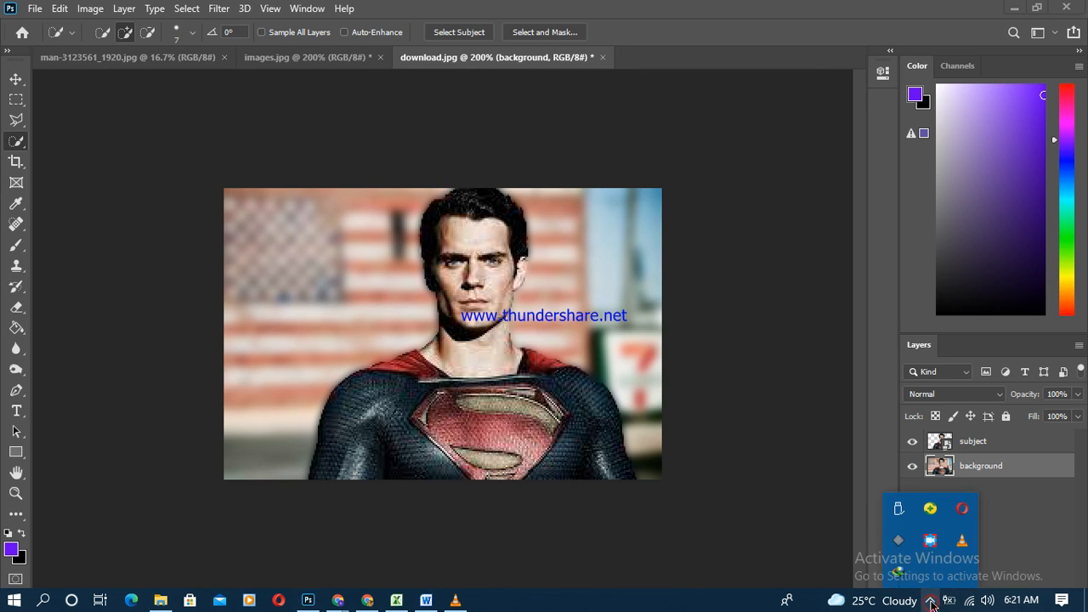
pyautogui.rightClick(933, 542)
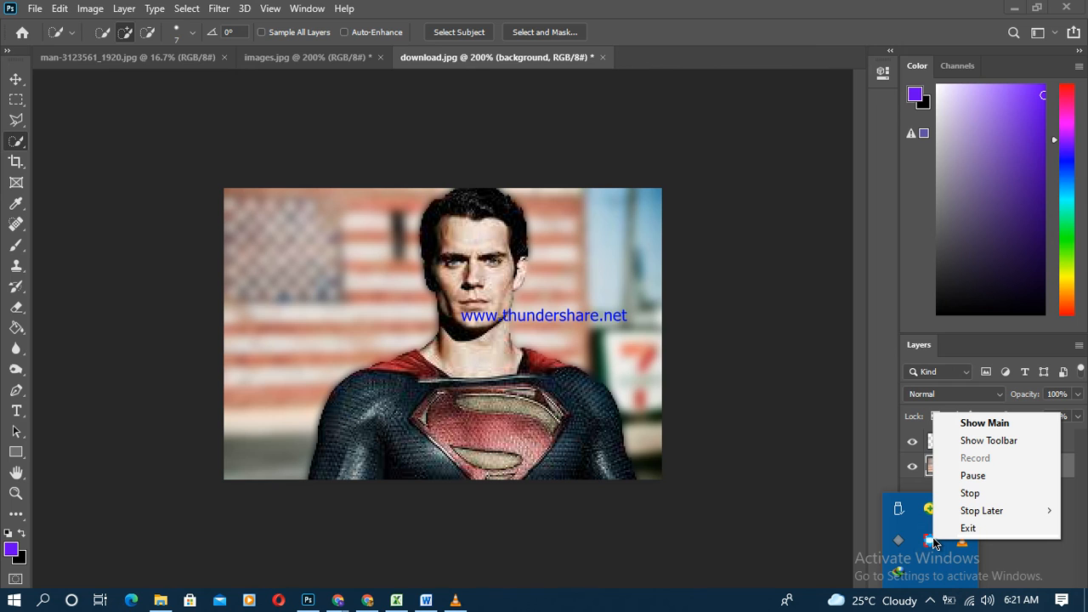